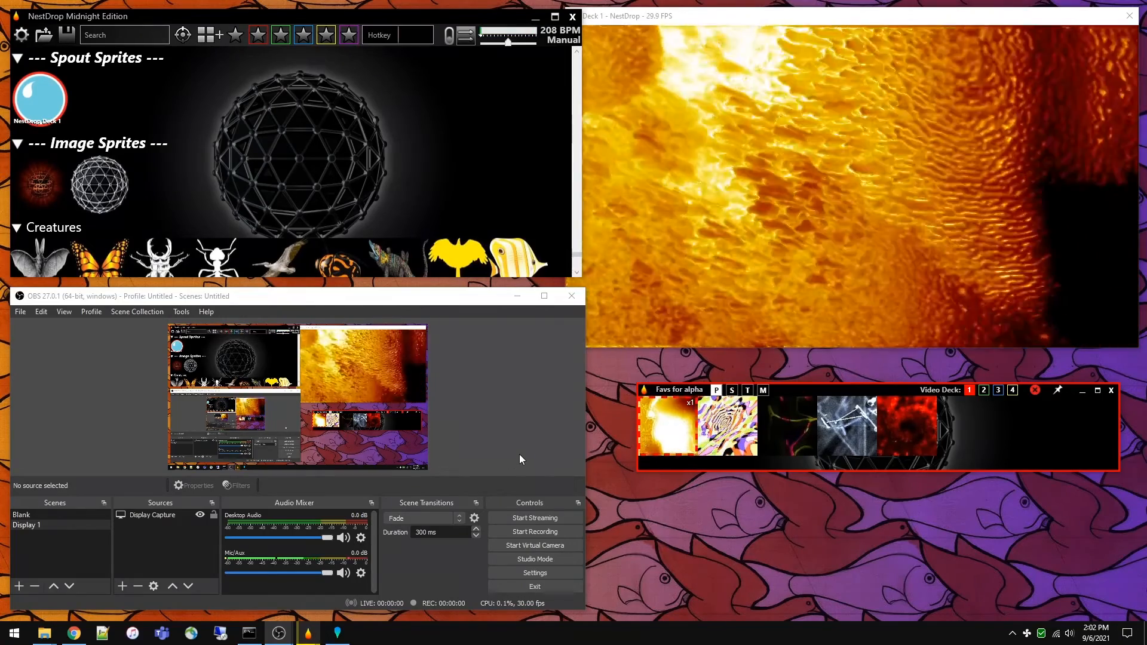
Step: Review the OBS Studio download page and the obs-spout2-plugin releases page in the browser, then return to the desktop
click(76, 635)
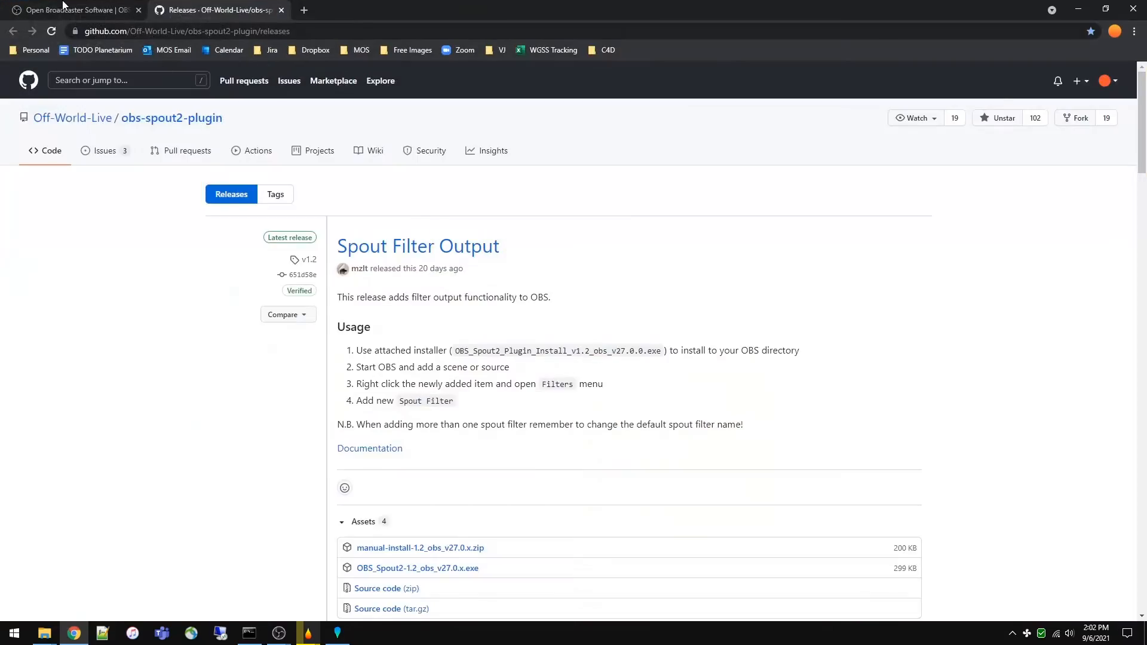
click(62, 3)
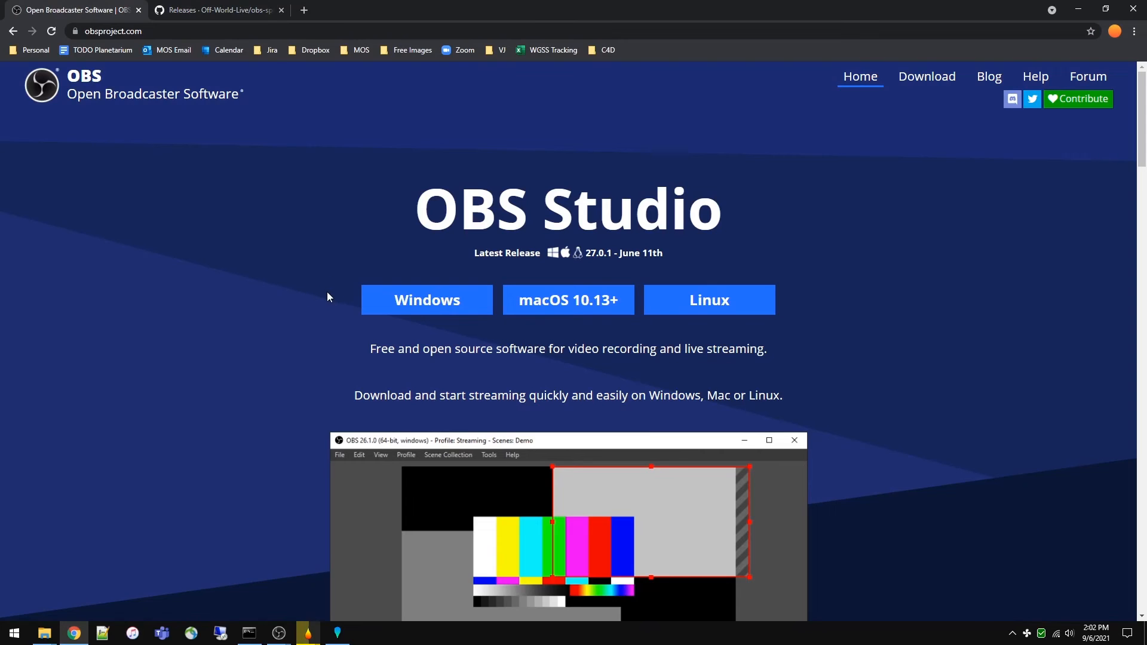
click(212, 8)
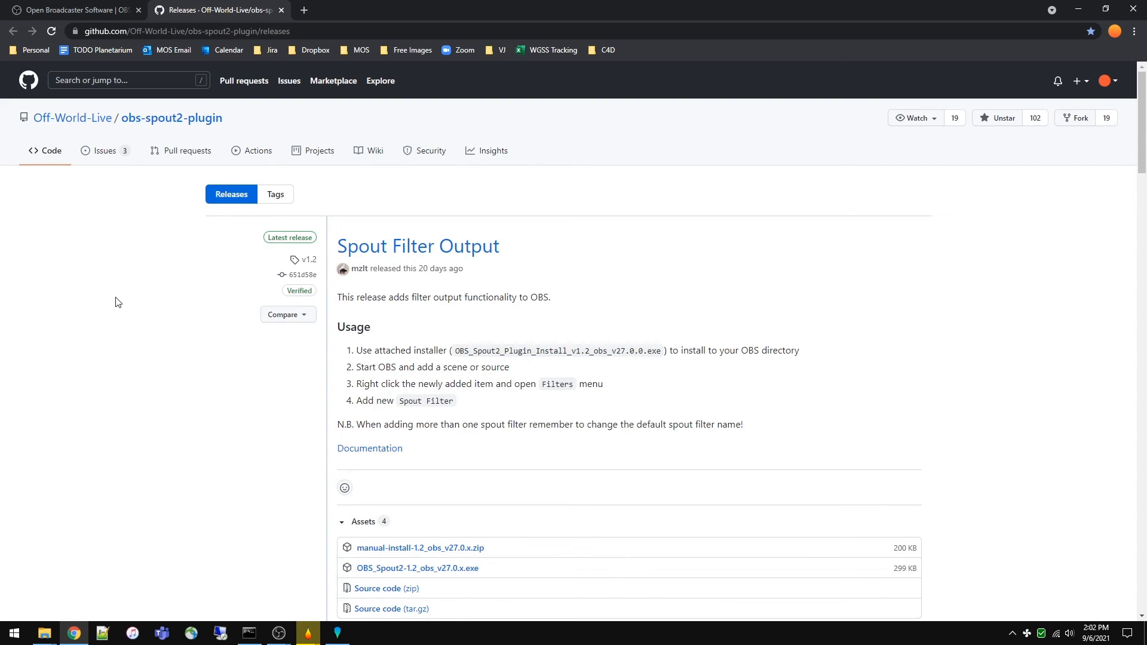
click(1080, 10)
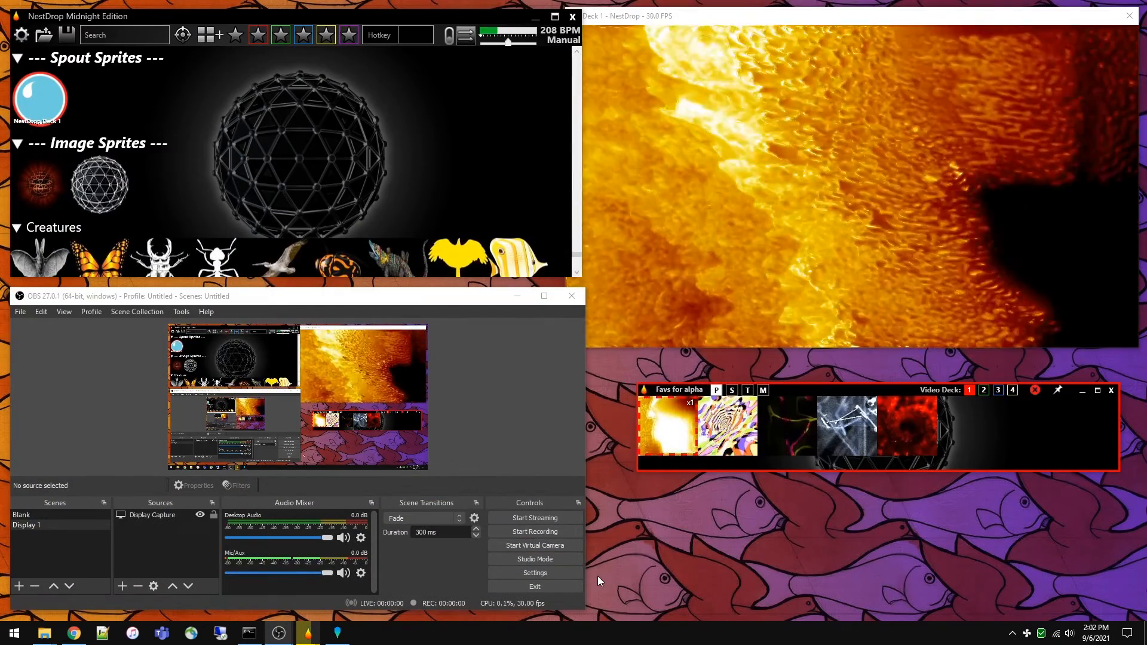
Step: Create a scene named MOV and add the Isosceles_HandsCascade_2Light_SlowStripes_Metal_WithAlpha_HAP.mov video to it as a source
click(18, 586)
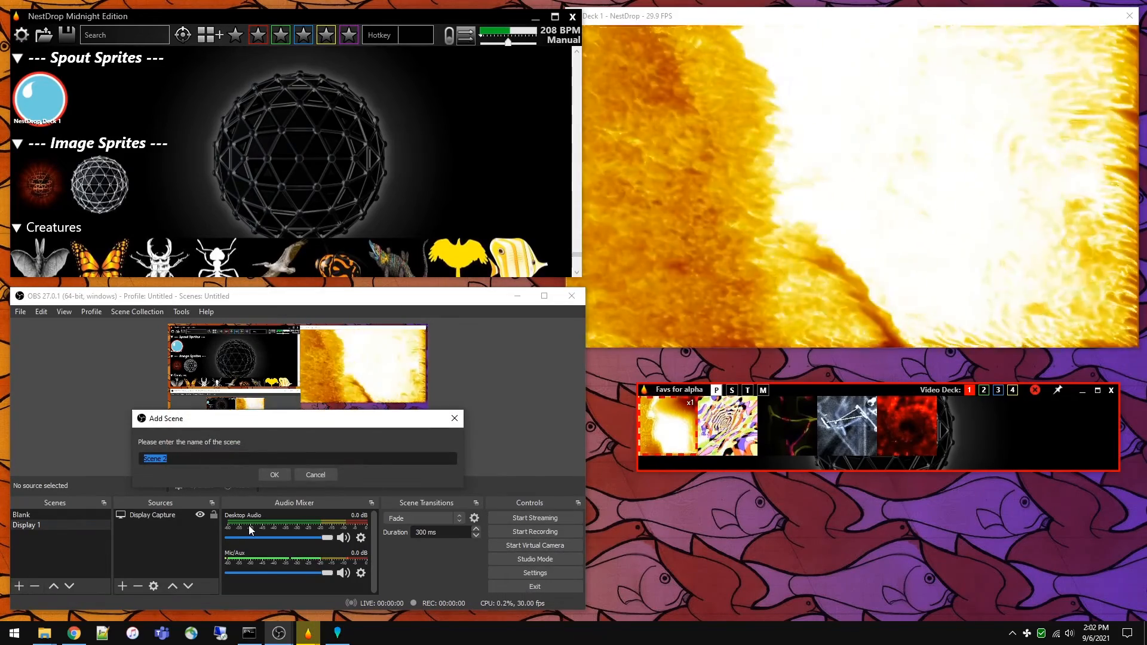
text(MOV)
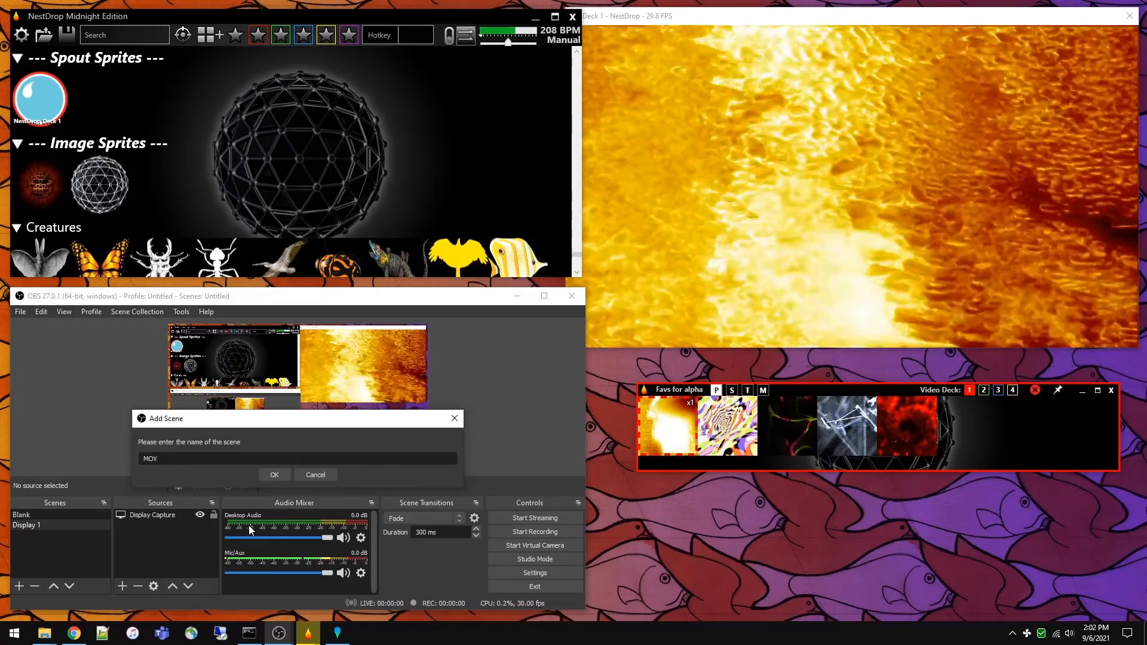
key(Return)
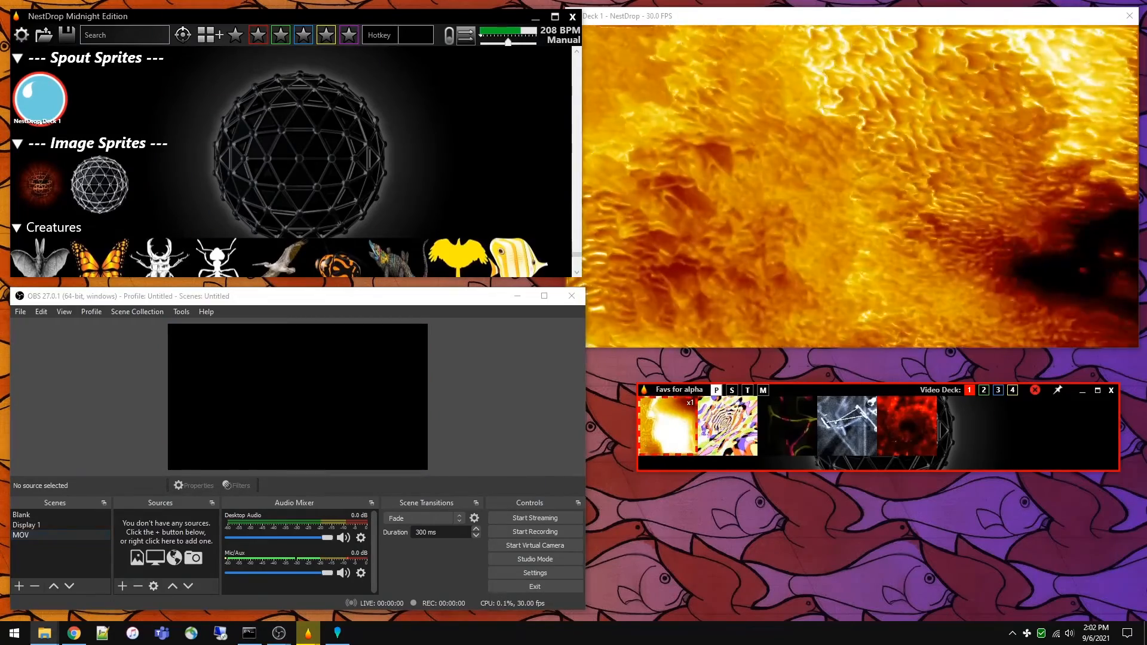
drag(152, 537, 156, 537)
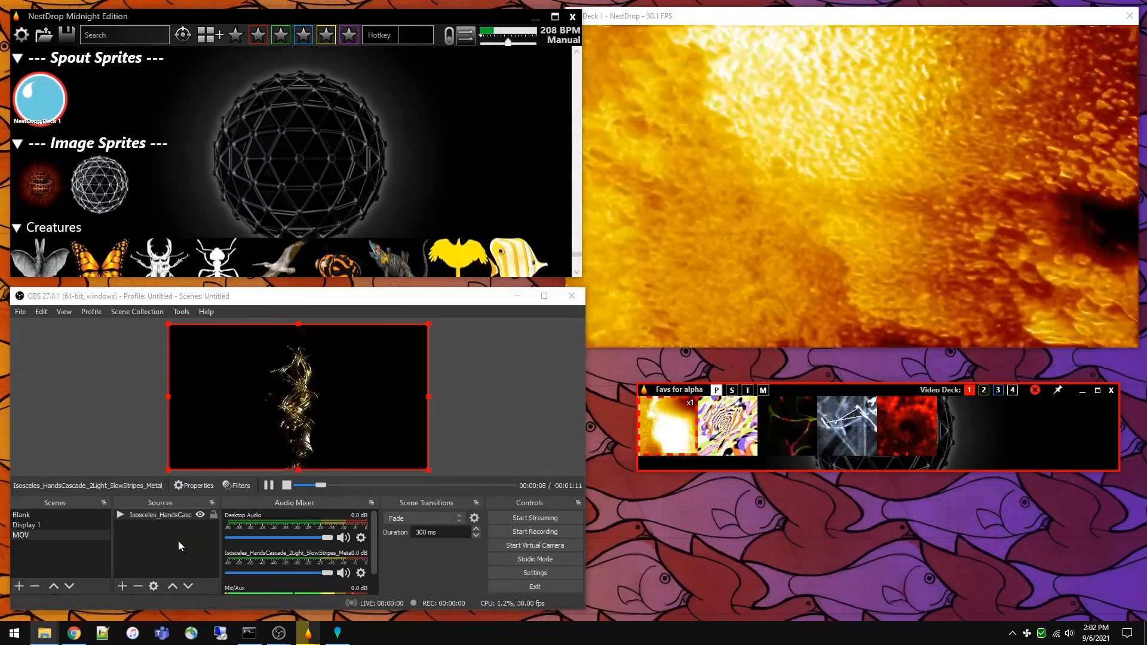
Step: Turn off restarting playback when the source becomes active for the hands video source
double_click(173, 515)
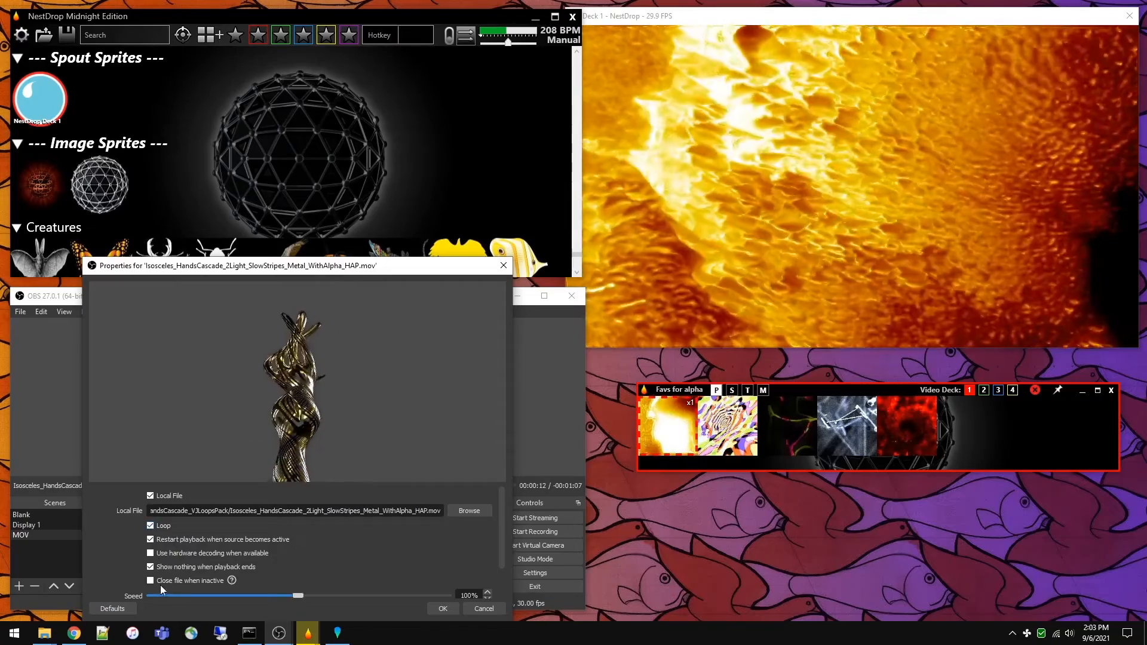
click(149, 539)
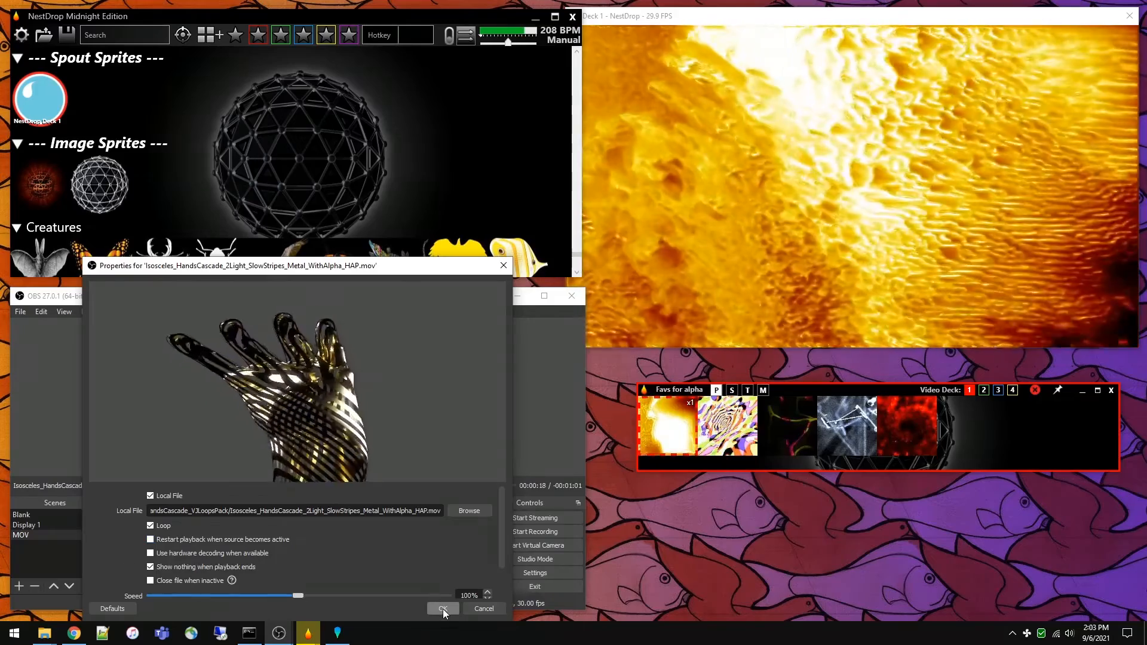
click(442, 608)
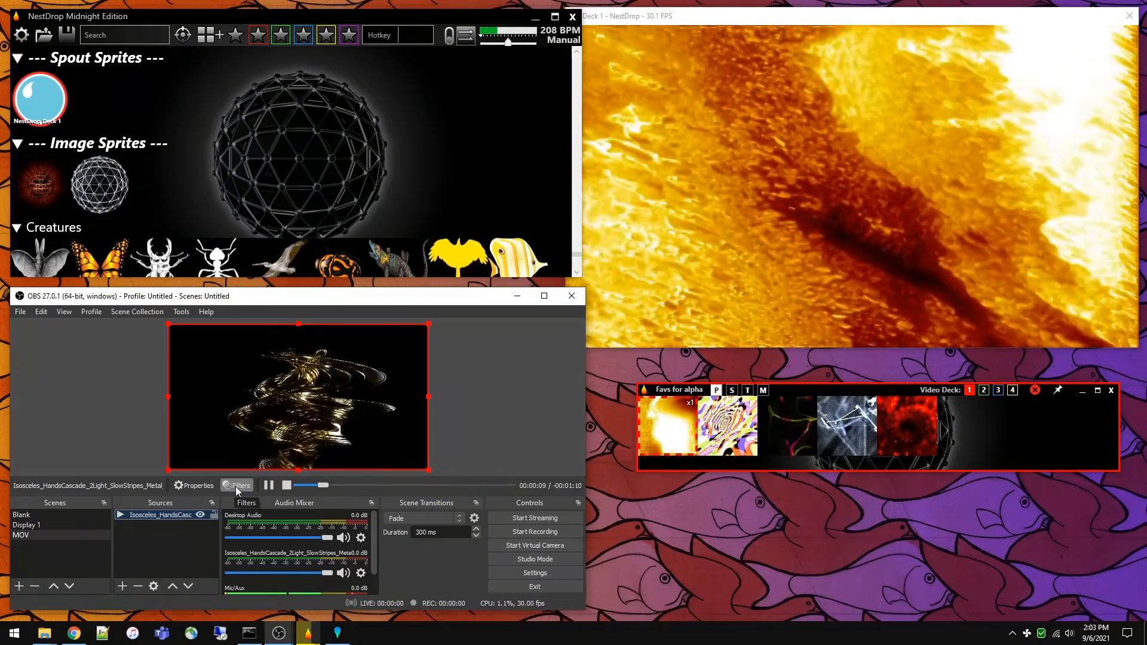
Step: Add a Spout Filter effect named "Spout Filter MOV" to the hands video source
click(239, 485)
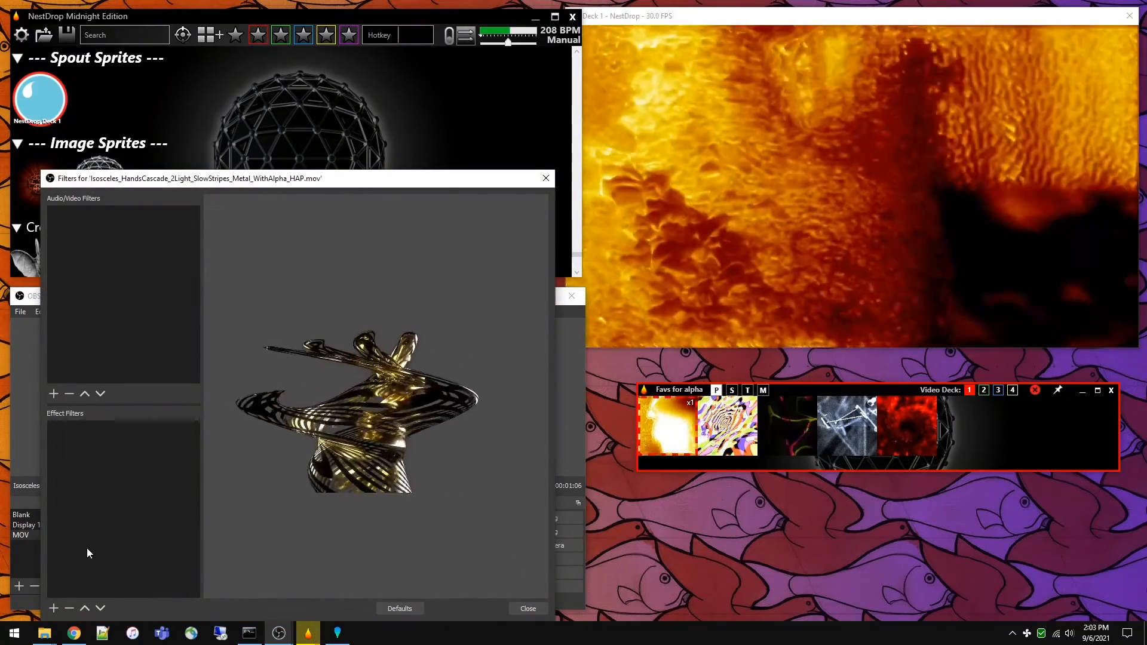
click(53, 608)
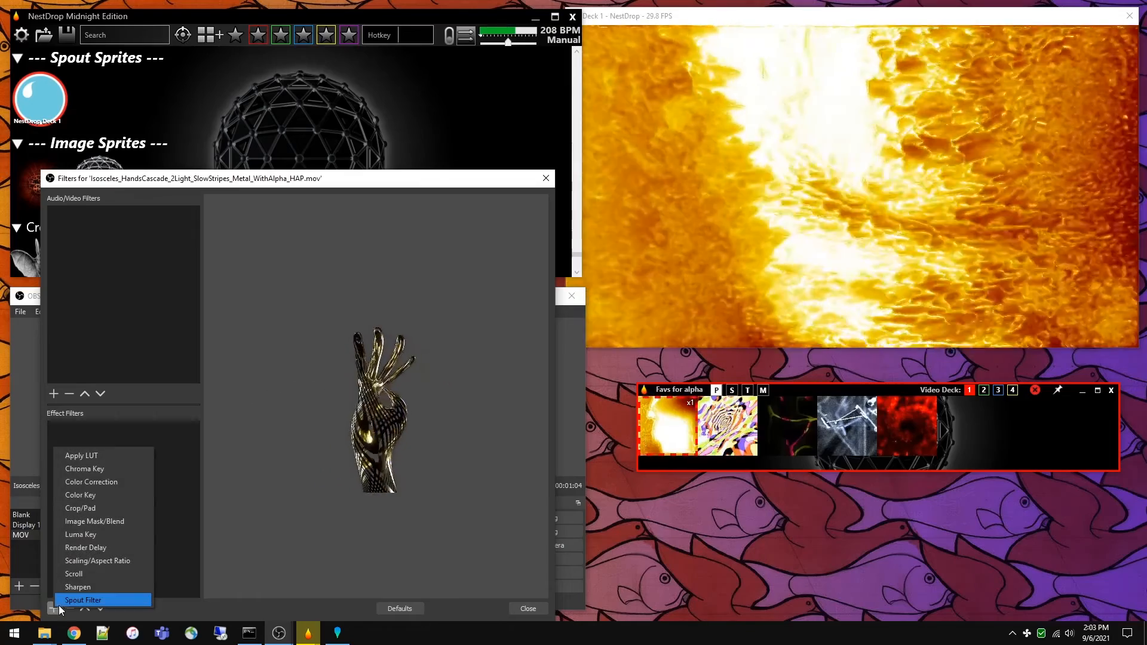
click(84, 600)
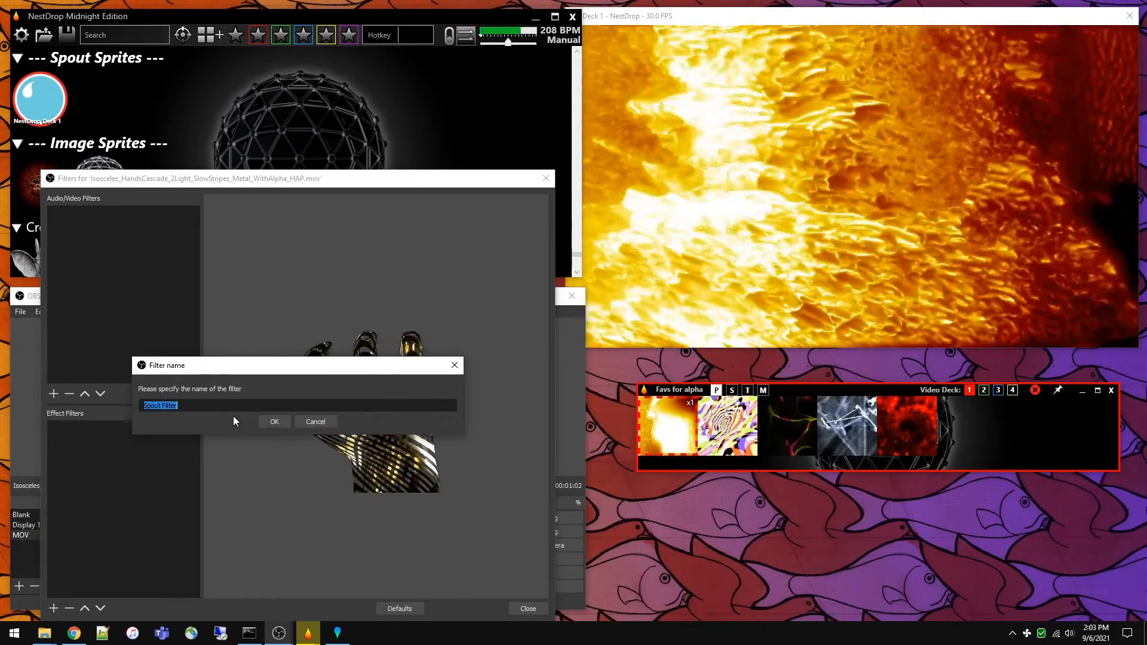
click(236, 405)
text(MOV)
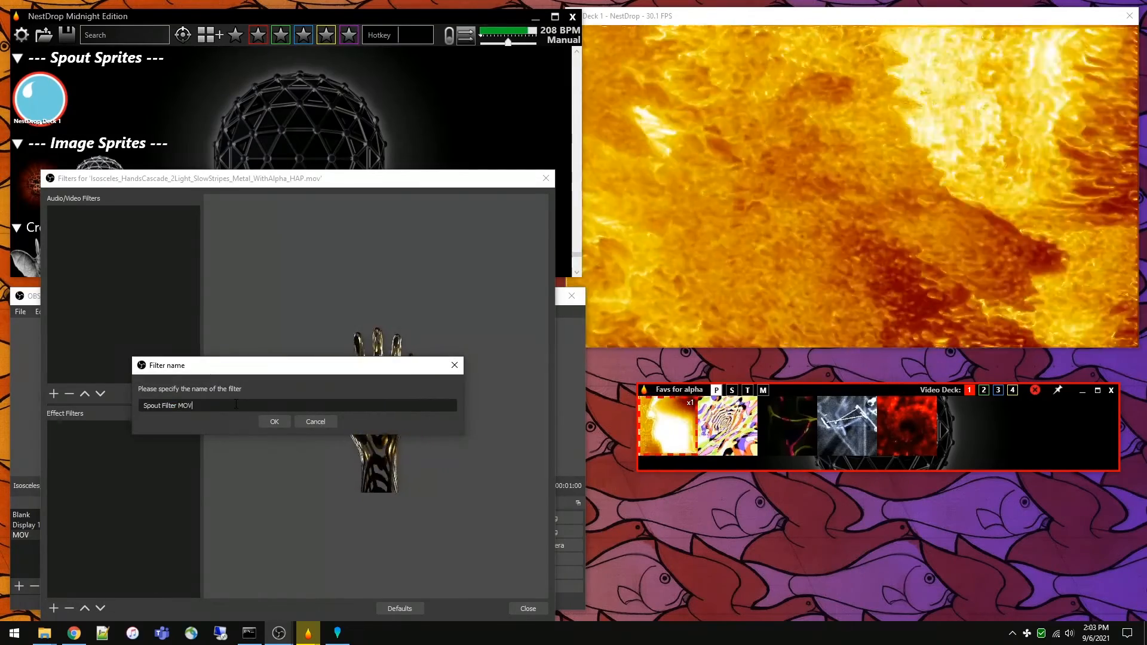
click(279, 421)
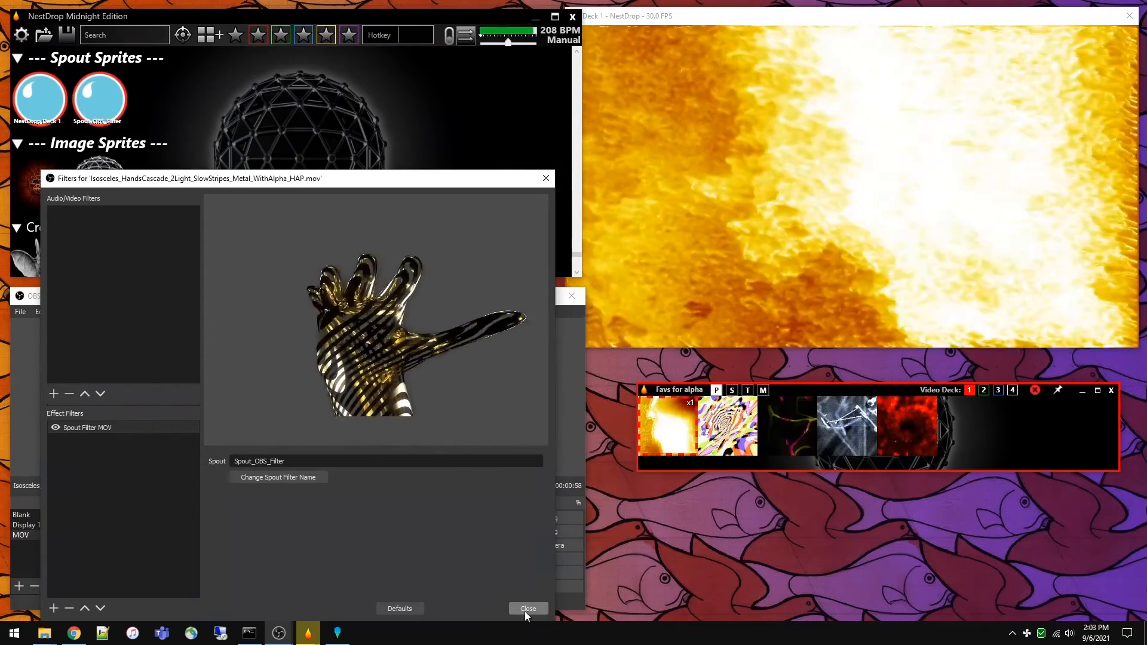
click(528, 608)
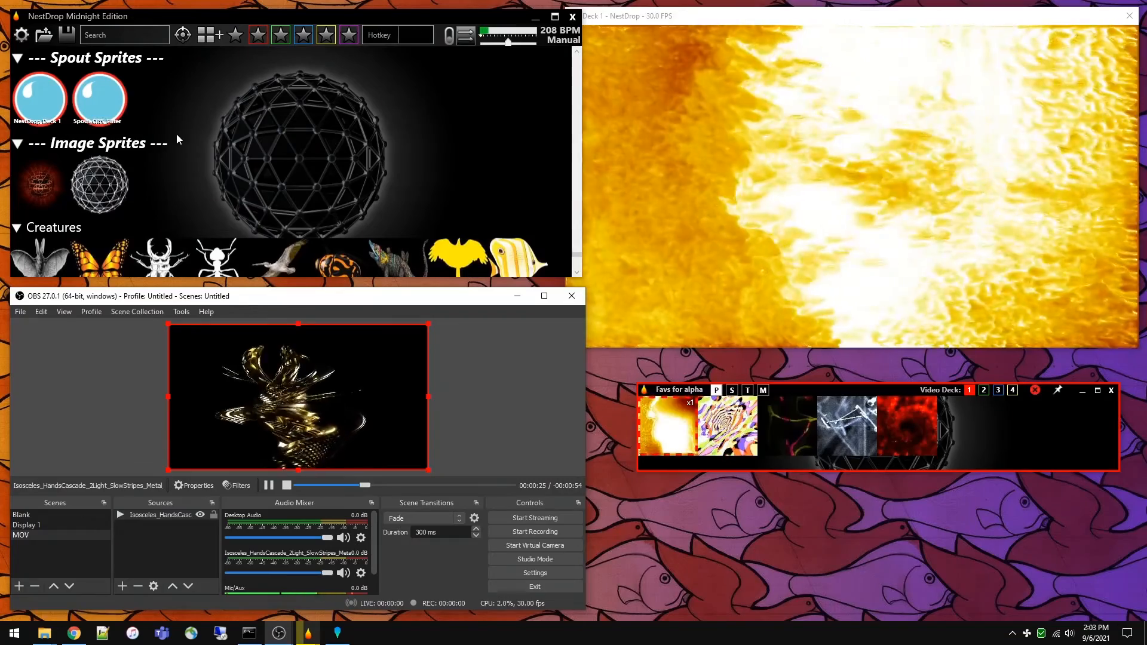
Step: Activate the Spout_OBS_Filter sprite in NestDrop and try it over the second and third favourite presets, ending on the first preset
click(103, 119)
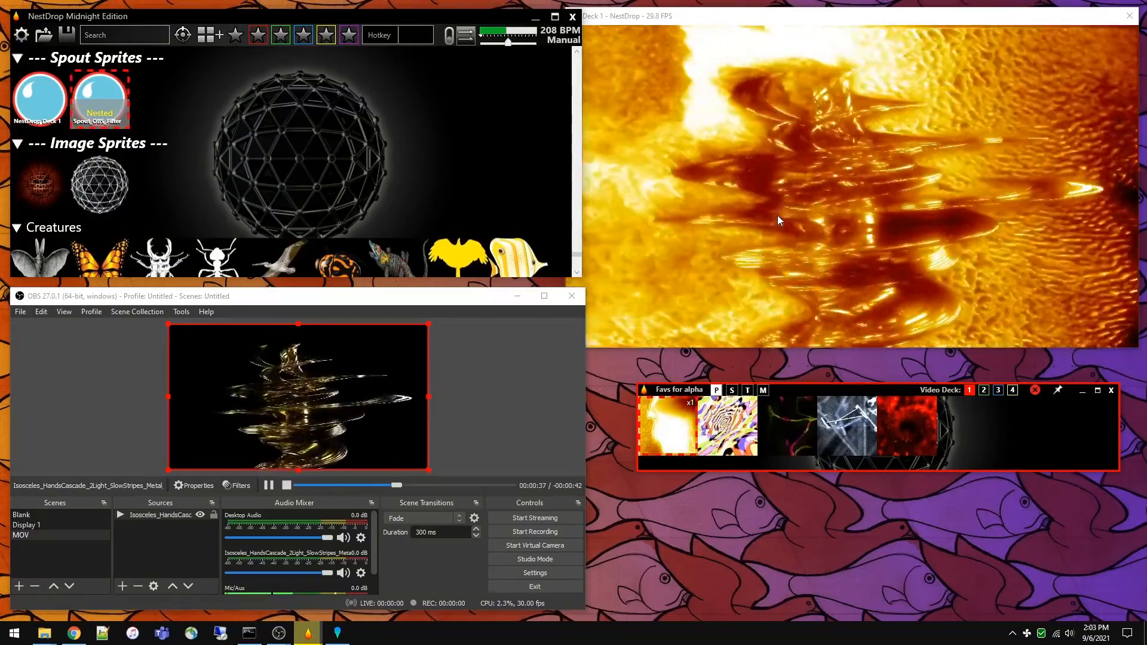
click(708, 453)
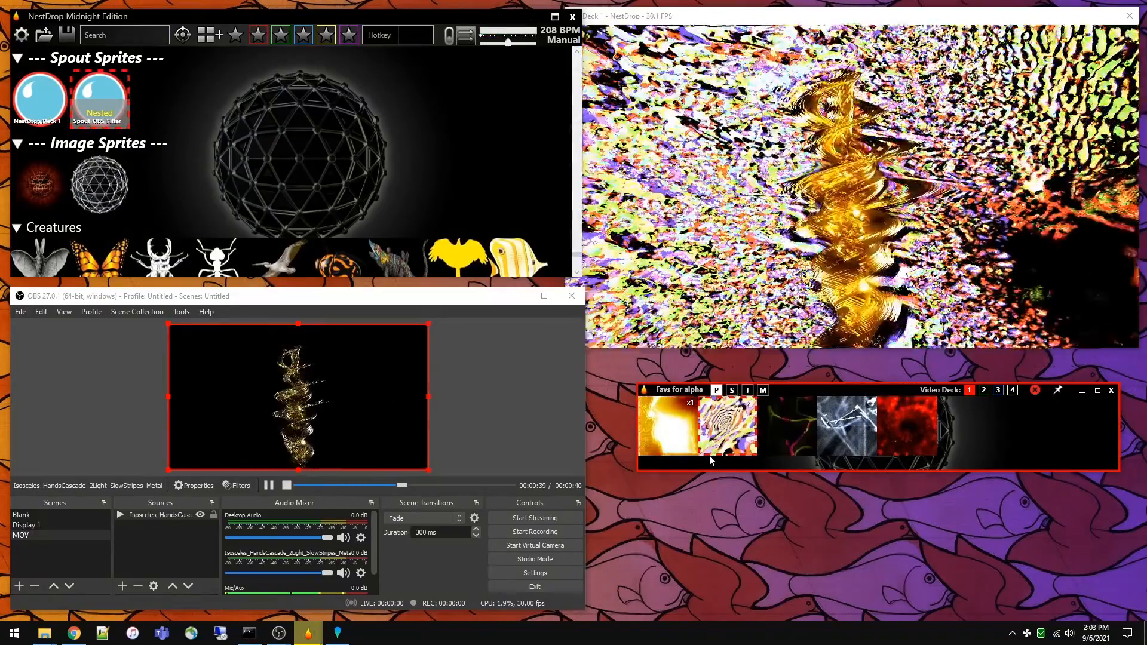
click(787, 429)
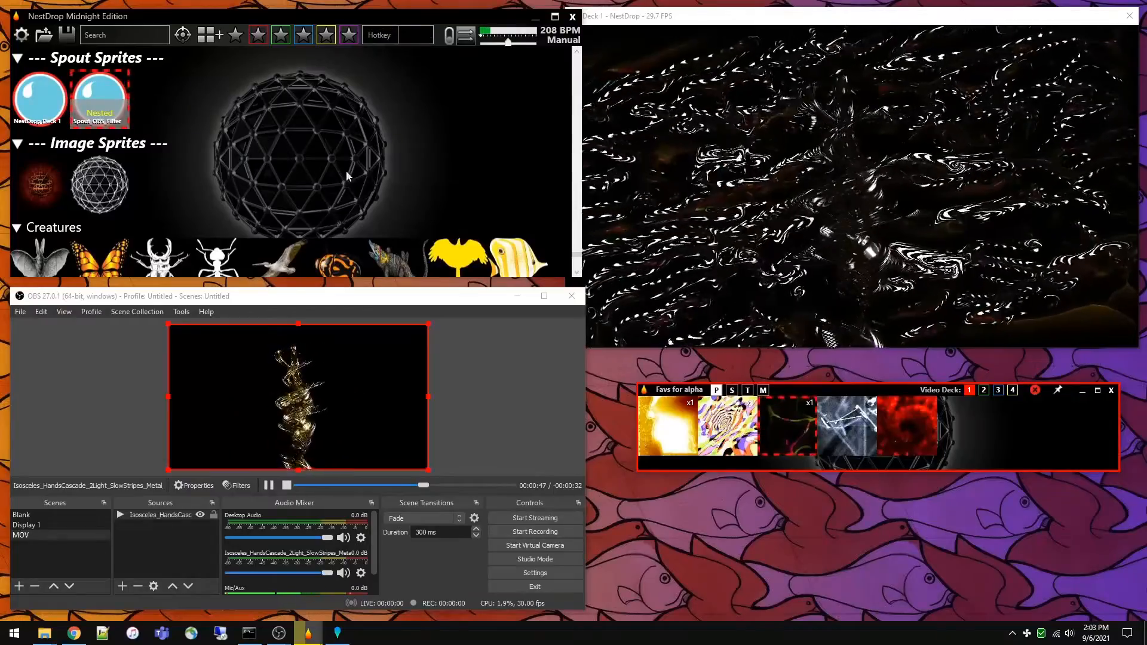
click(675, 424)
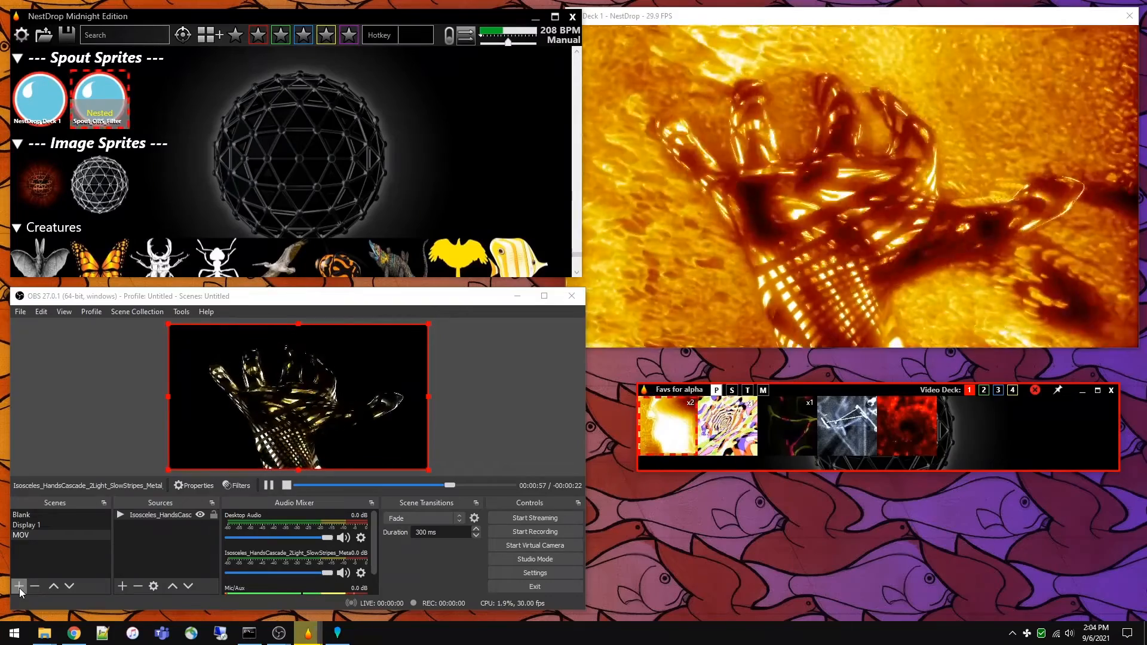
Step: Add a new OBS scene named Webcam
click(19, 586)
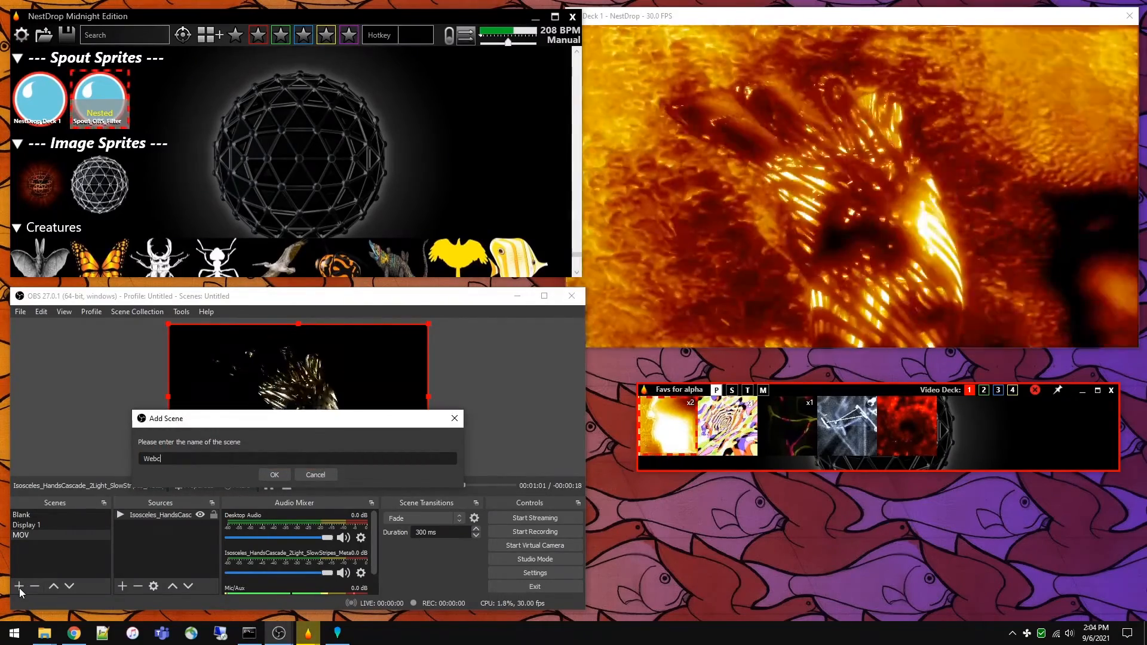
text(Webcam)
click(274, 475)
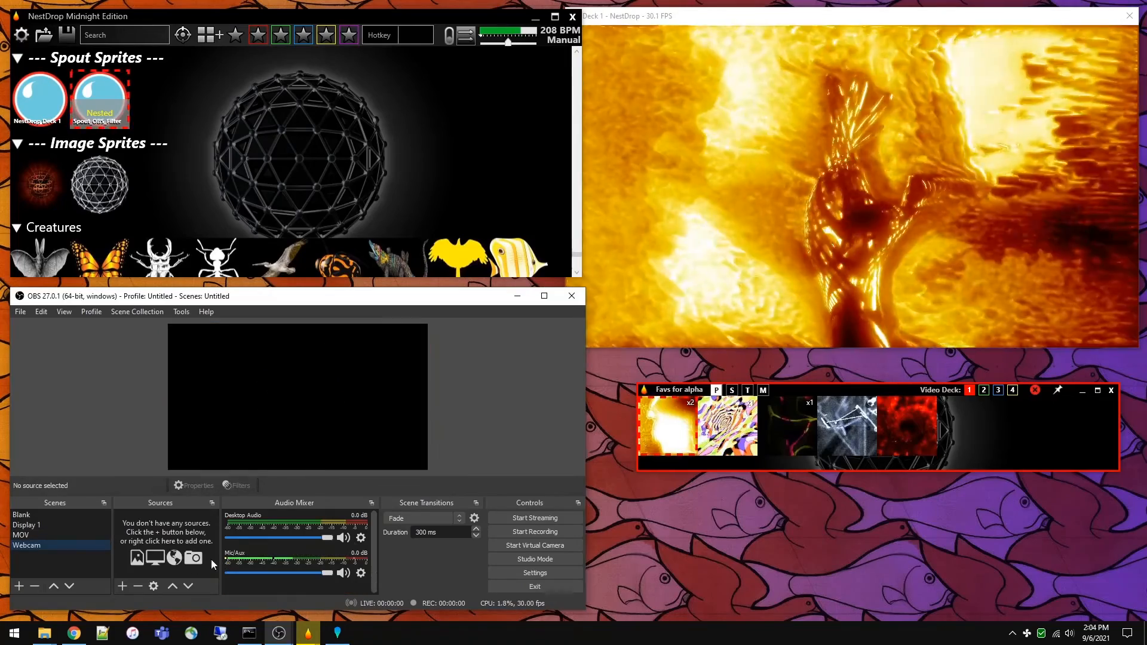
Step: Add the USB Video Device as a video capture source in the Webcam scene and enlarge it to fill the canvas
click(122, 586)
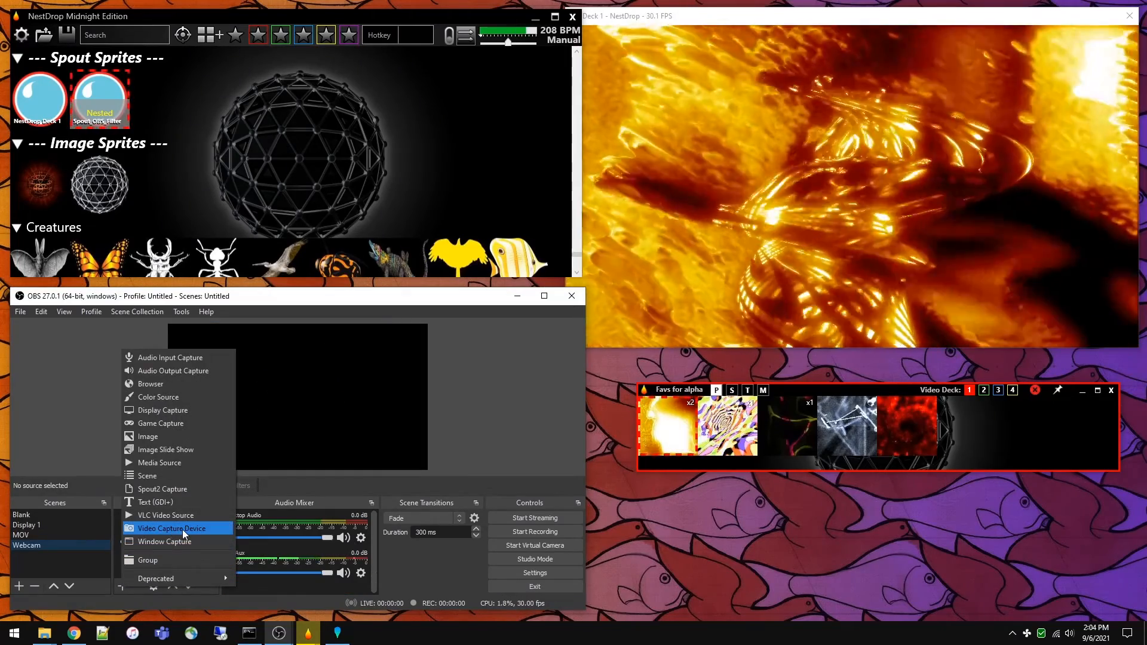
click(181, 529)
click(336, 538)
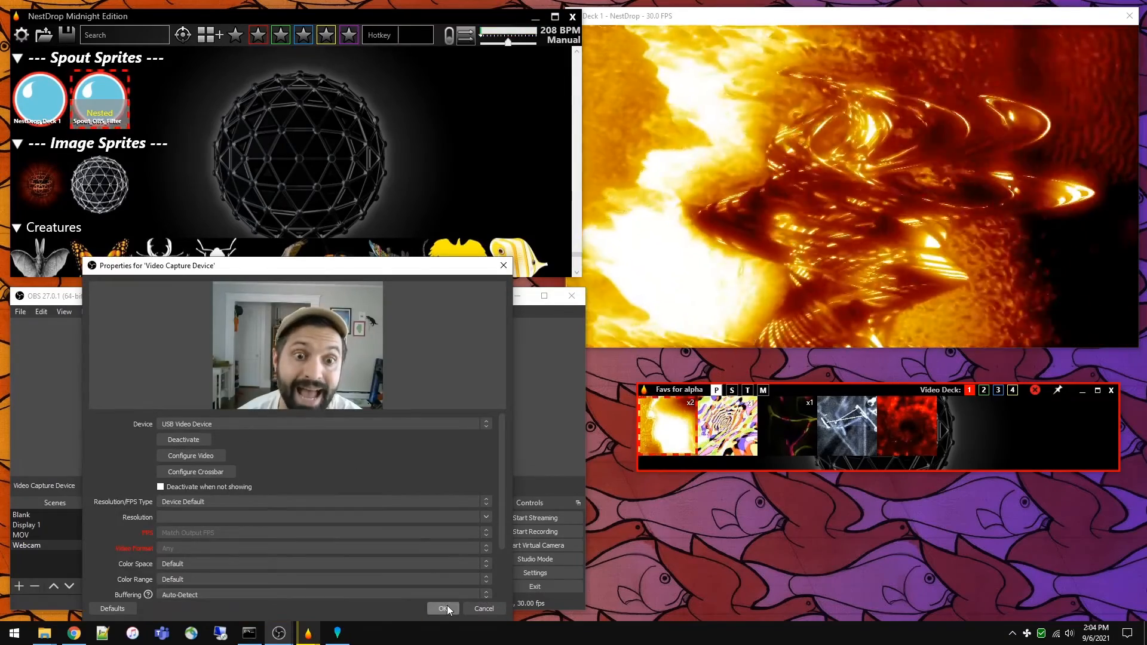
click(443, 607)
drag(255, 389, 417, 458)
drag(387, 399, 387, 404)
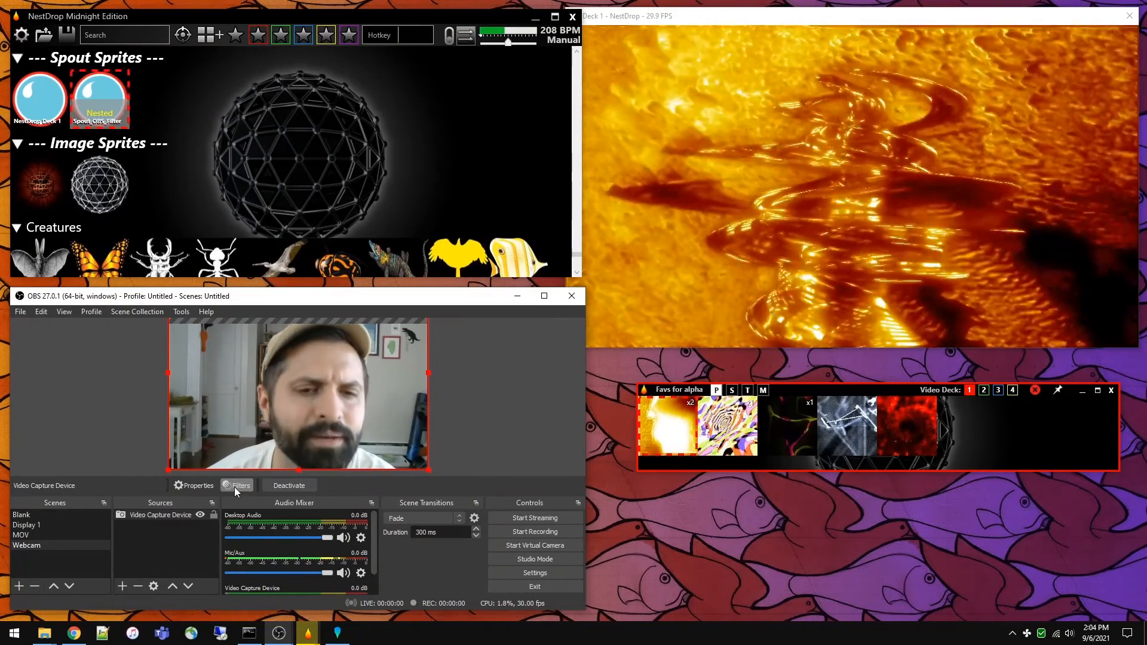
Step: Add a Chroma Key effect filter with its default name to the webcam's video capture source
click(236, 487)
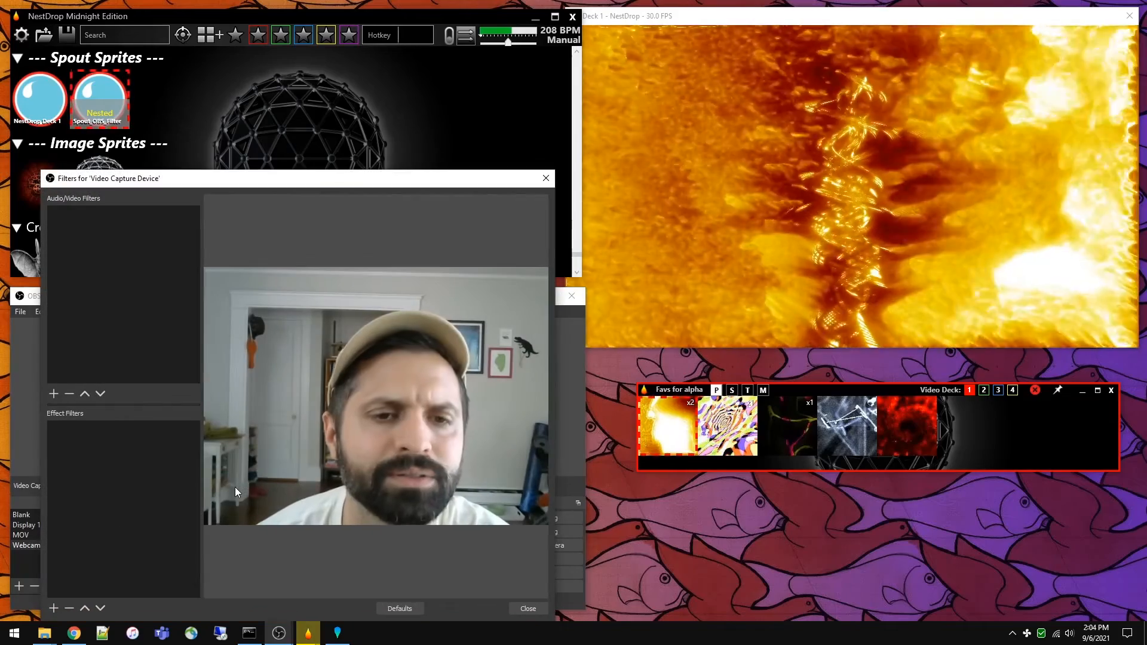
click(53, 608)
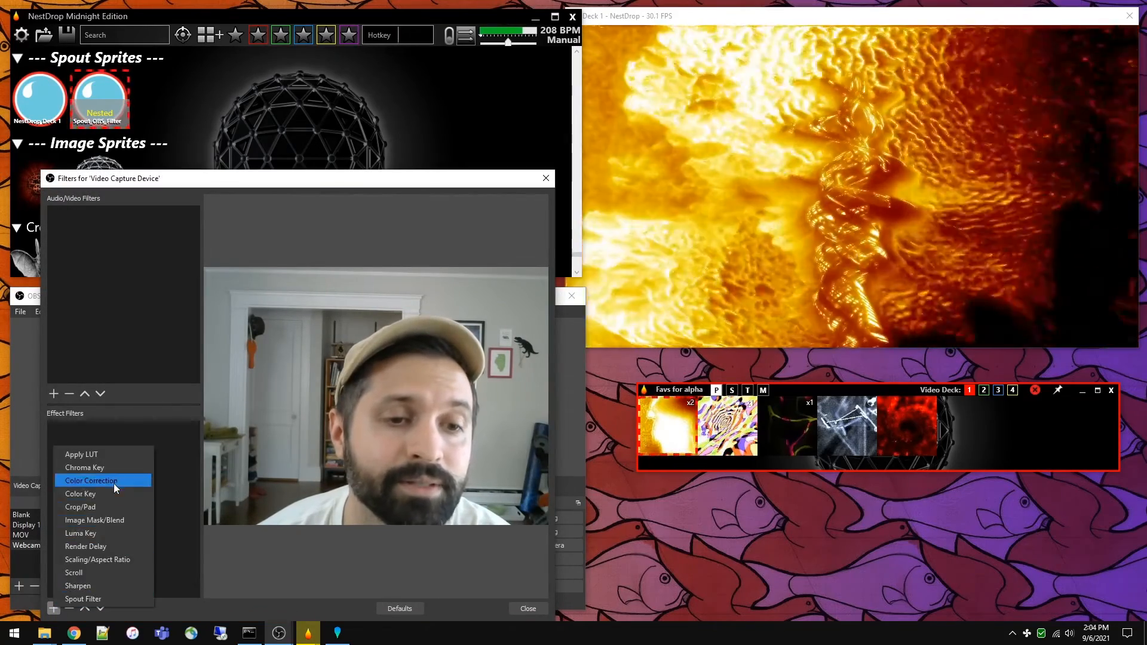
click(116, 467)
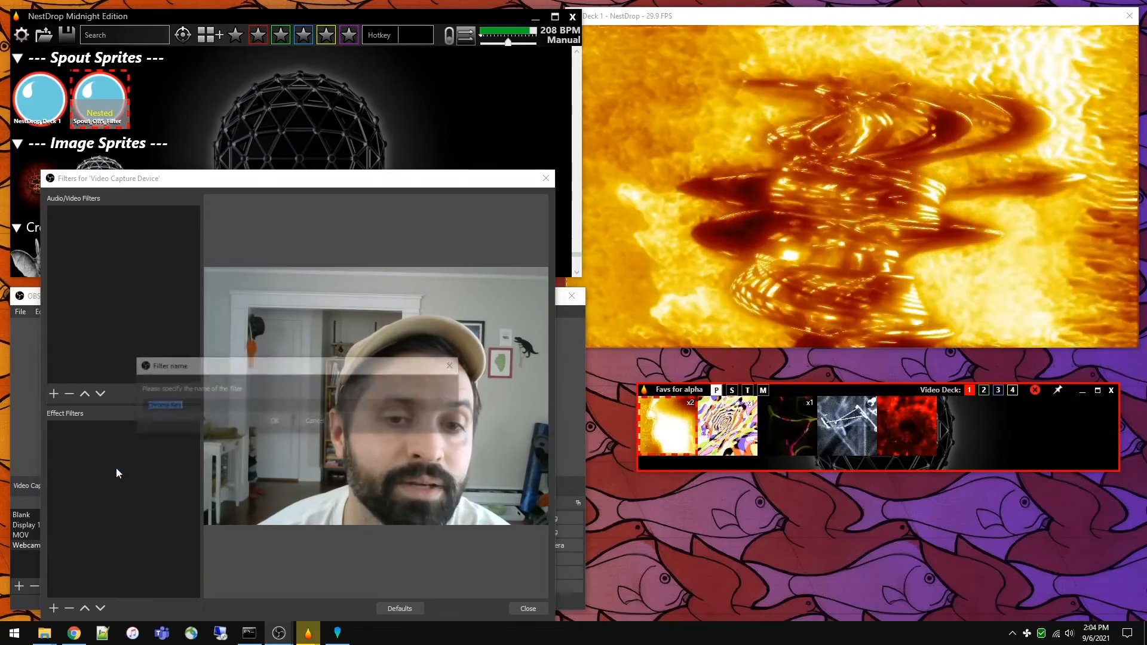
click(274, 422)
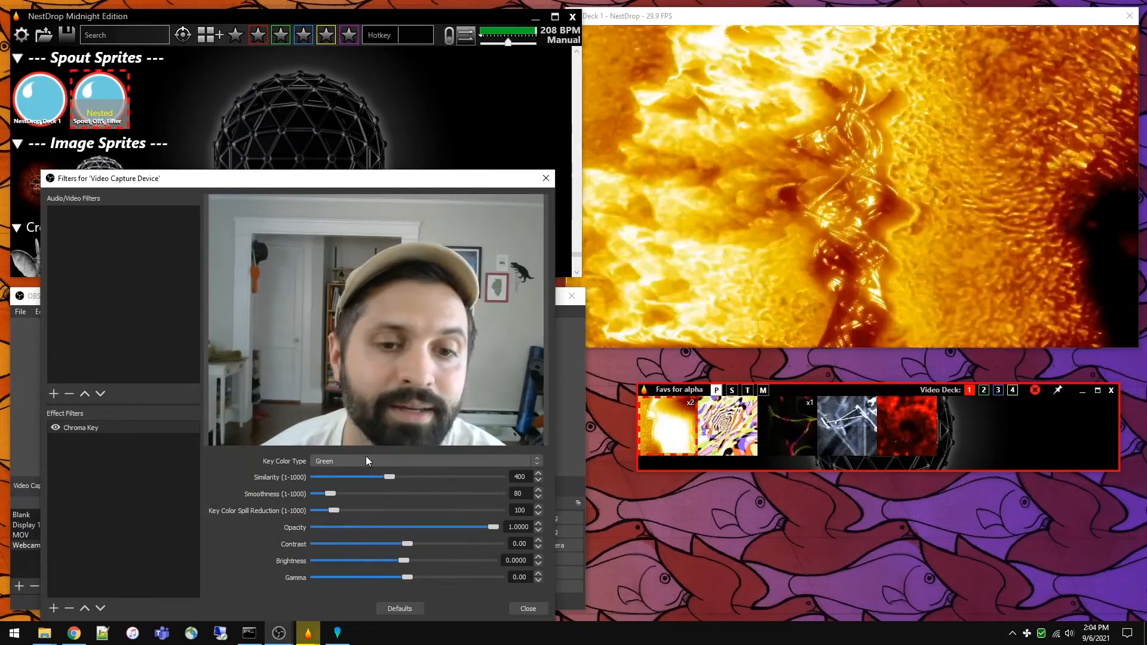
Step: Set the Chroma Key to a custom white key color (#ffffff) with similarity 1, and move the filters window clear of the OBS preview
click(367, 461)
click(361, 494)
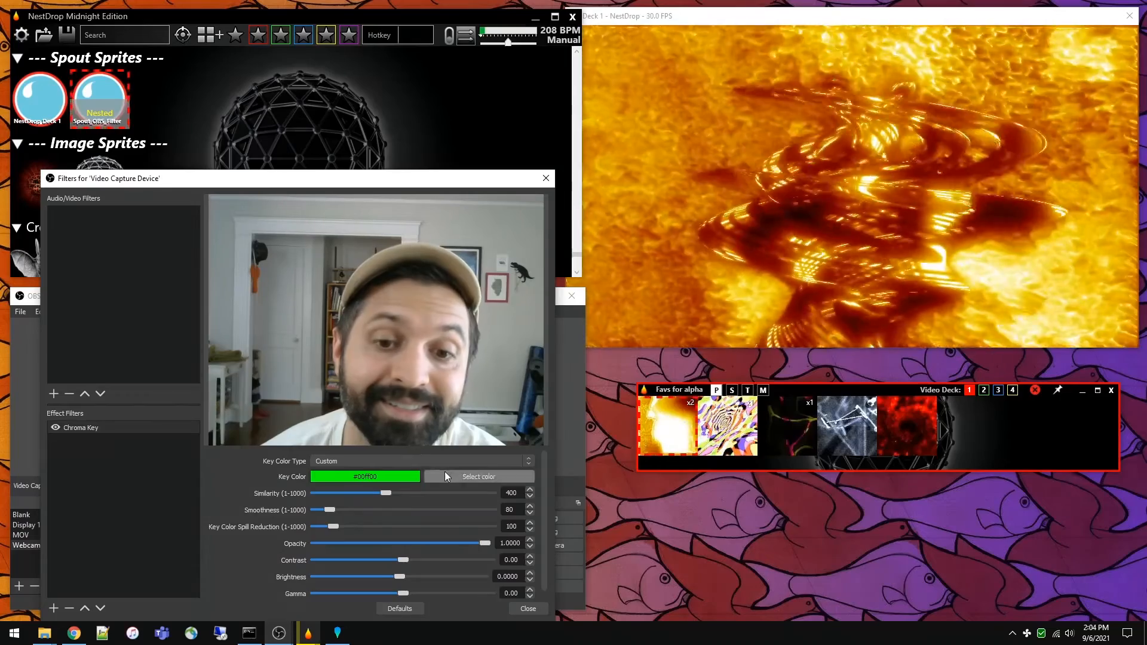
click(467, 476)
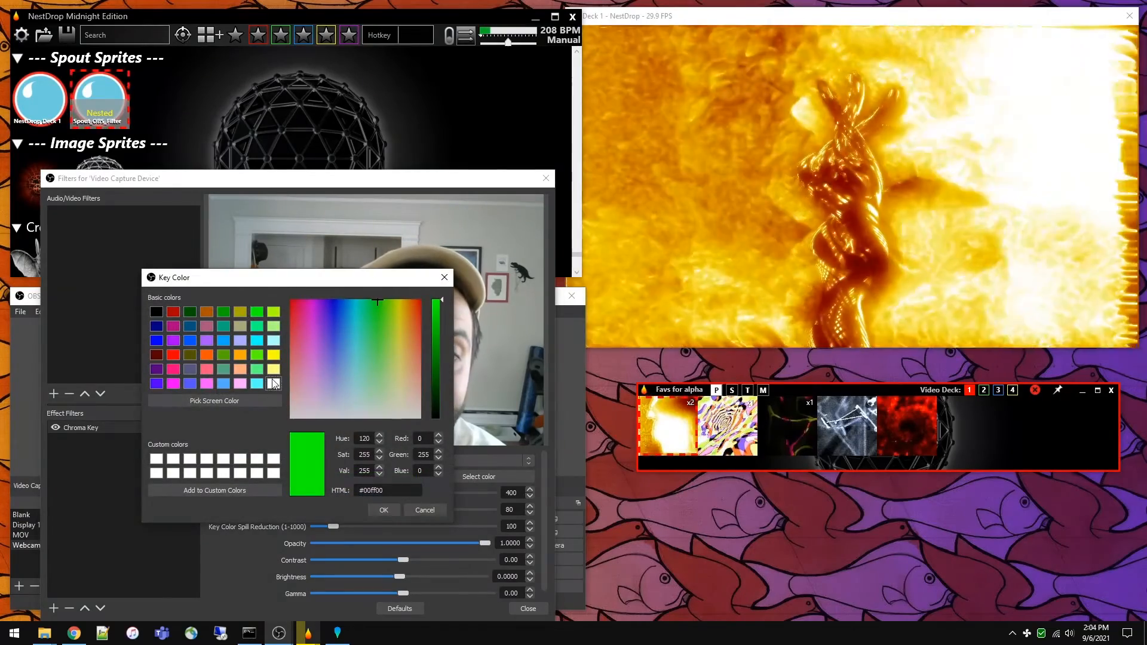
click(273, 383)
click(383, 509)
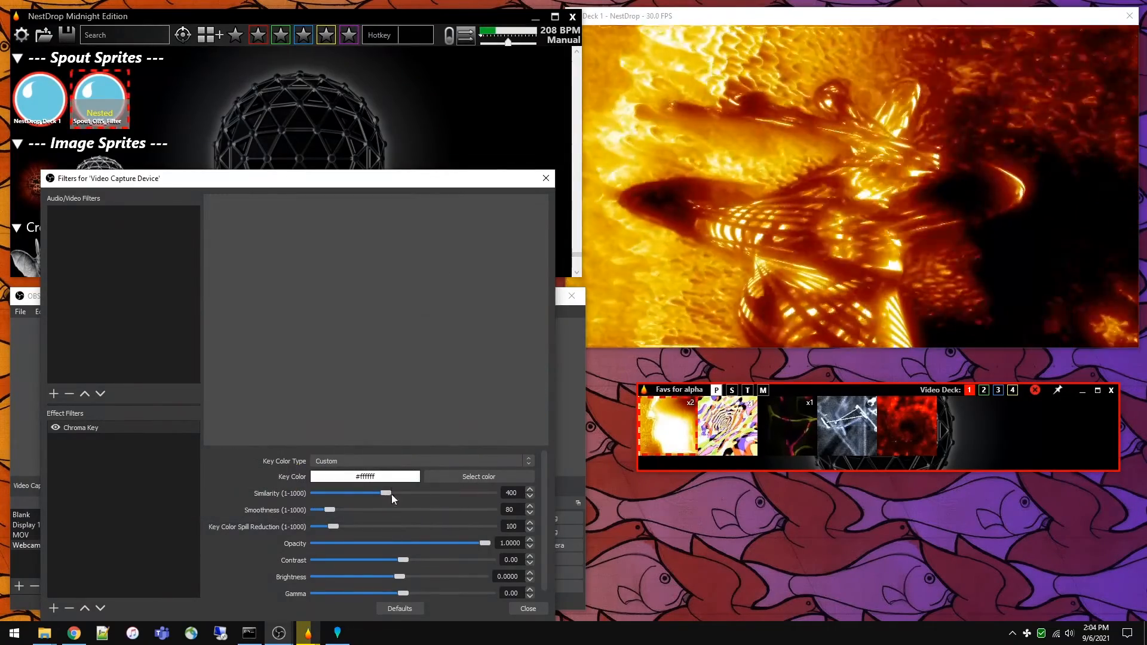
drag(388, 493, 306, 491)
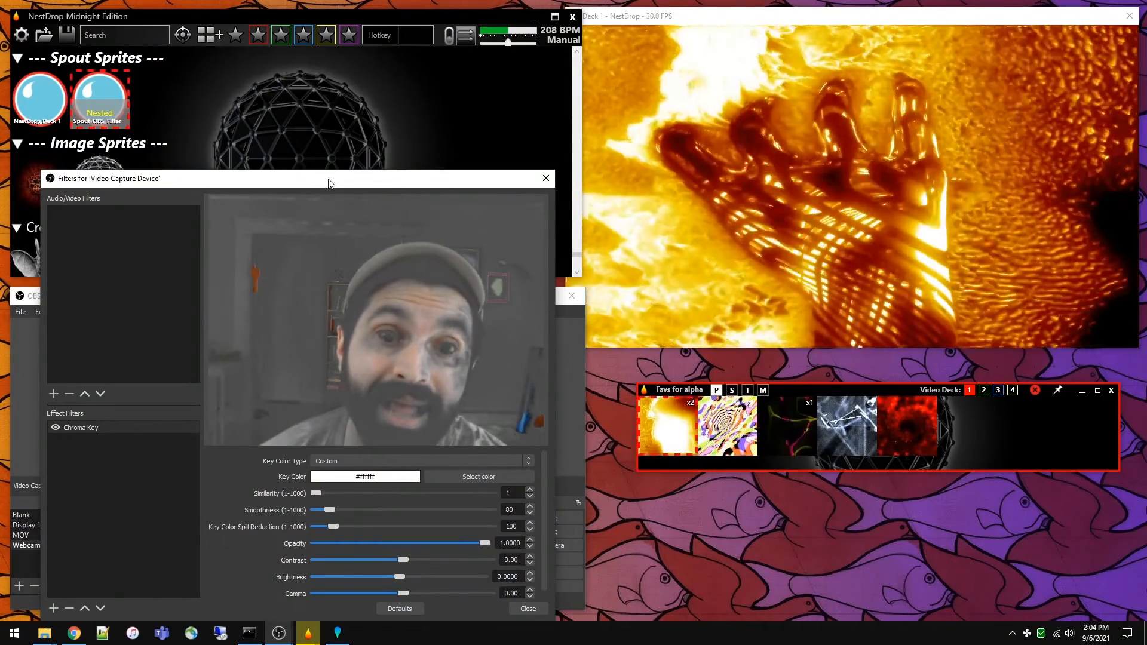
drag(327, 179, 752, 153)
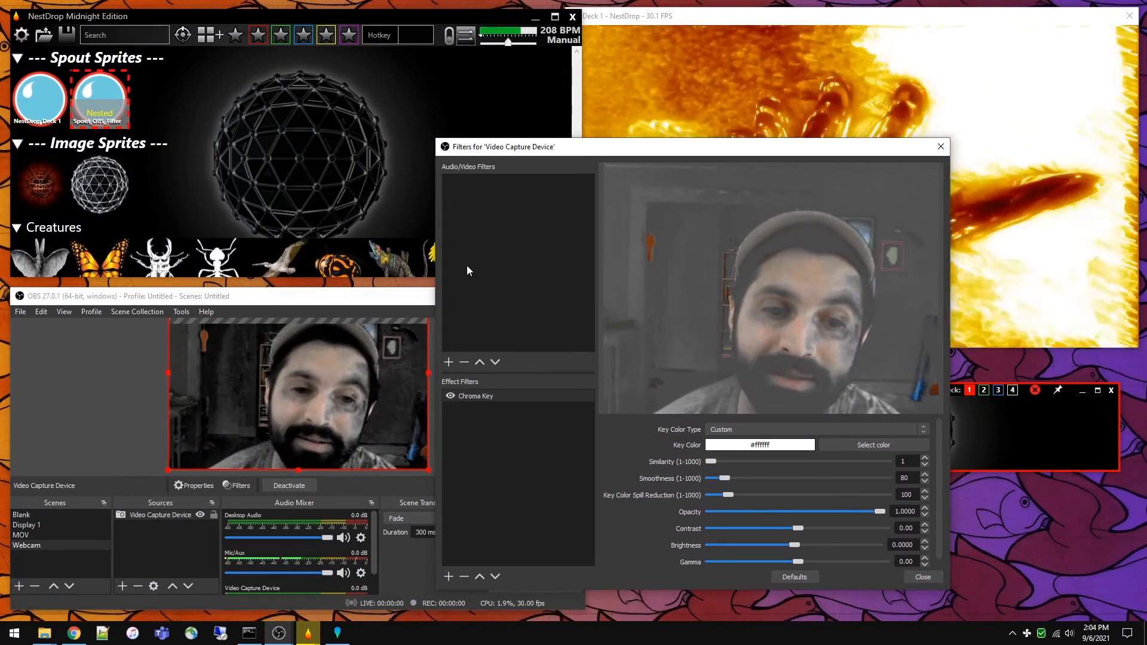
Step: Add a Spout Filter named "Spout Filter Webcam" to the webcam's video capture source and close its filters window
drag(579, 151, 307, 154)
click(173, 580)
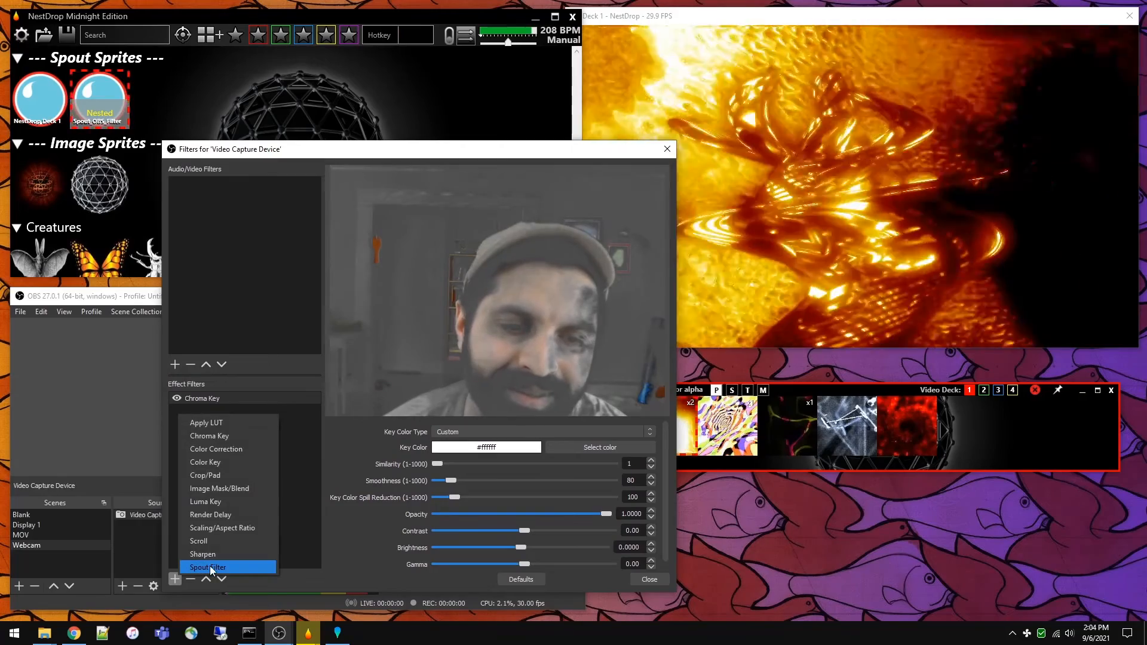
click(210, 565)
click(317, 377)
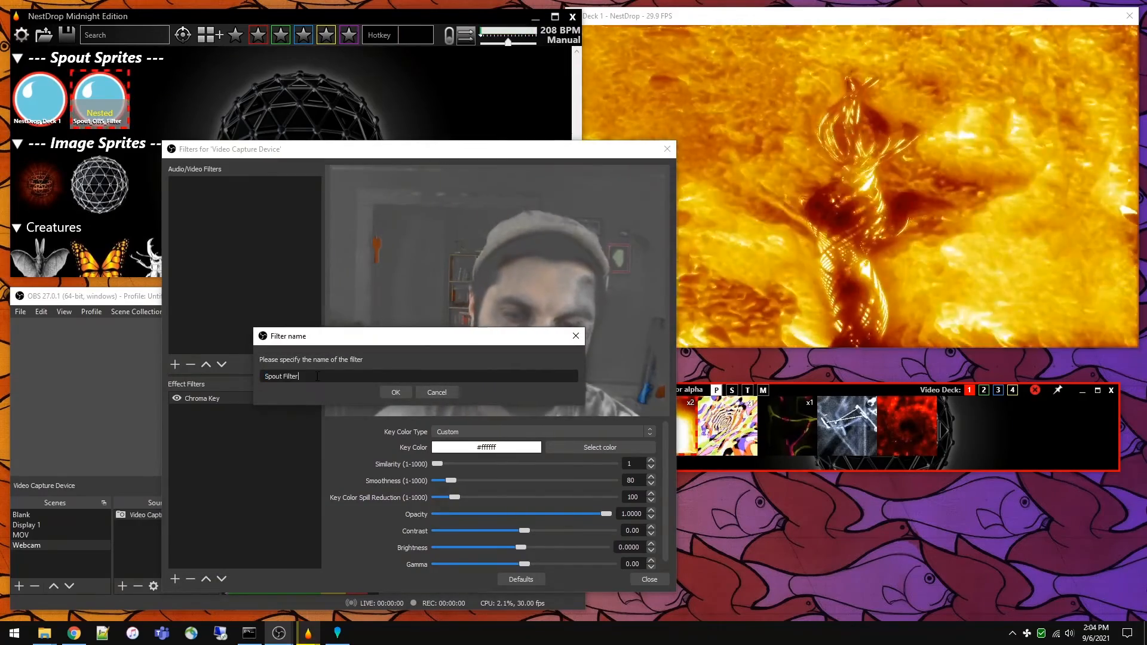
text(Webcam)
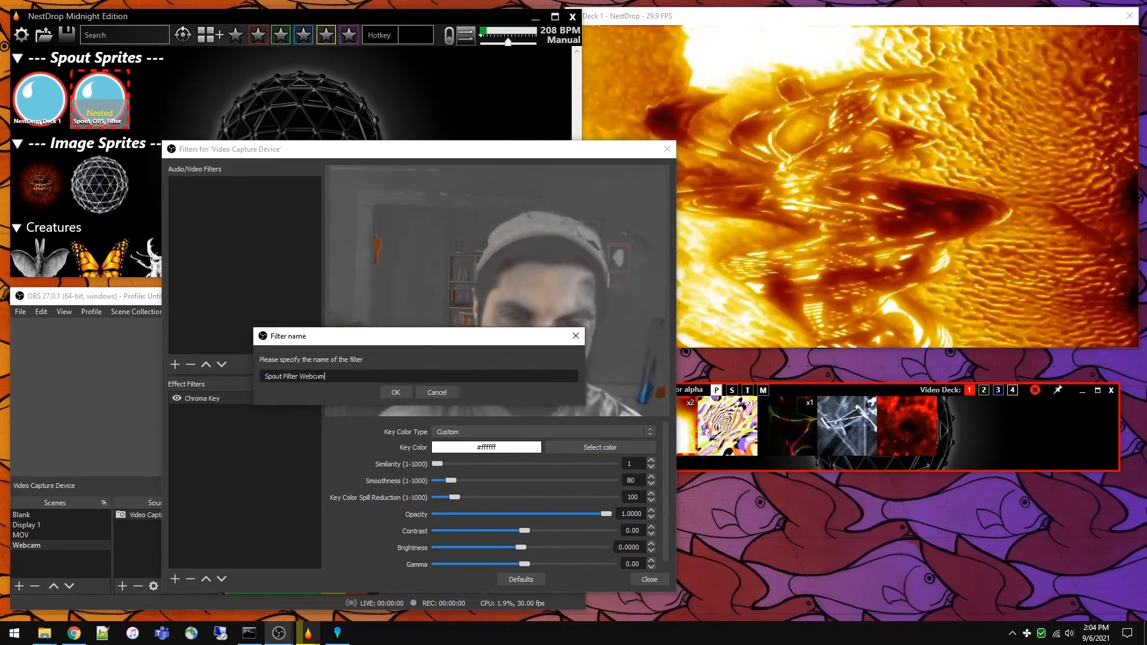
click(395, 393)
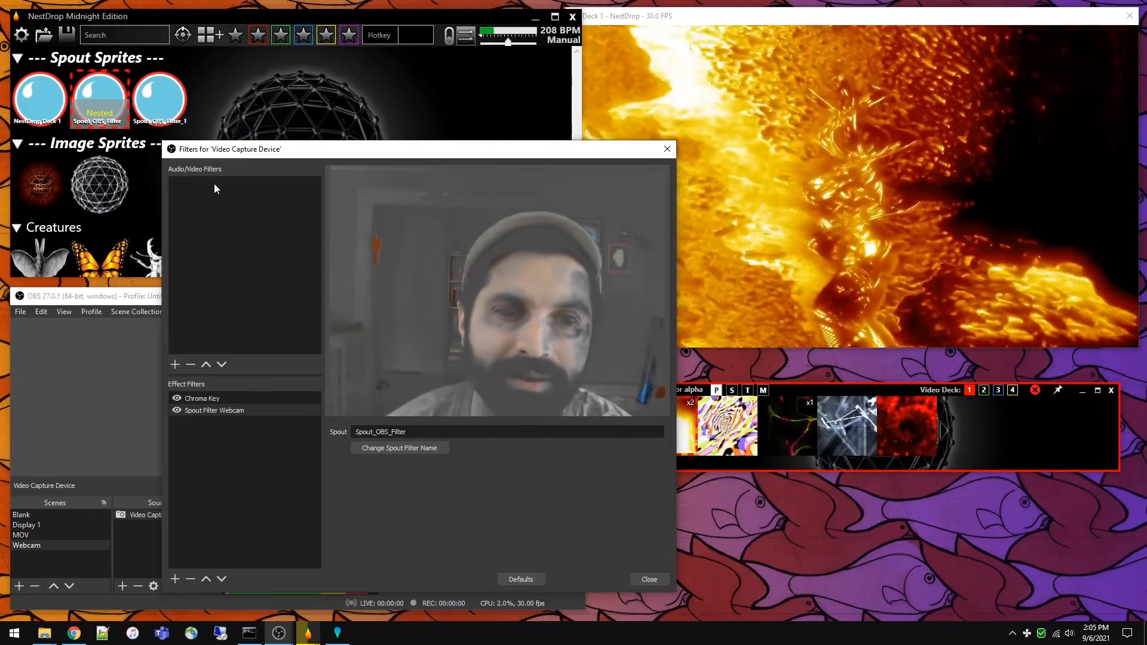
click(650, 579)
Step: Switch to NestDrop, activate the Spout_OBS_Filter_1 sprite as nested, and load the second preset in the Favs for alpha queue
click(166, 115)
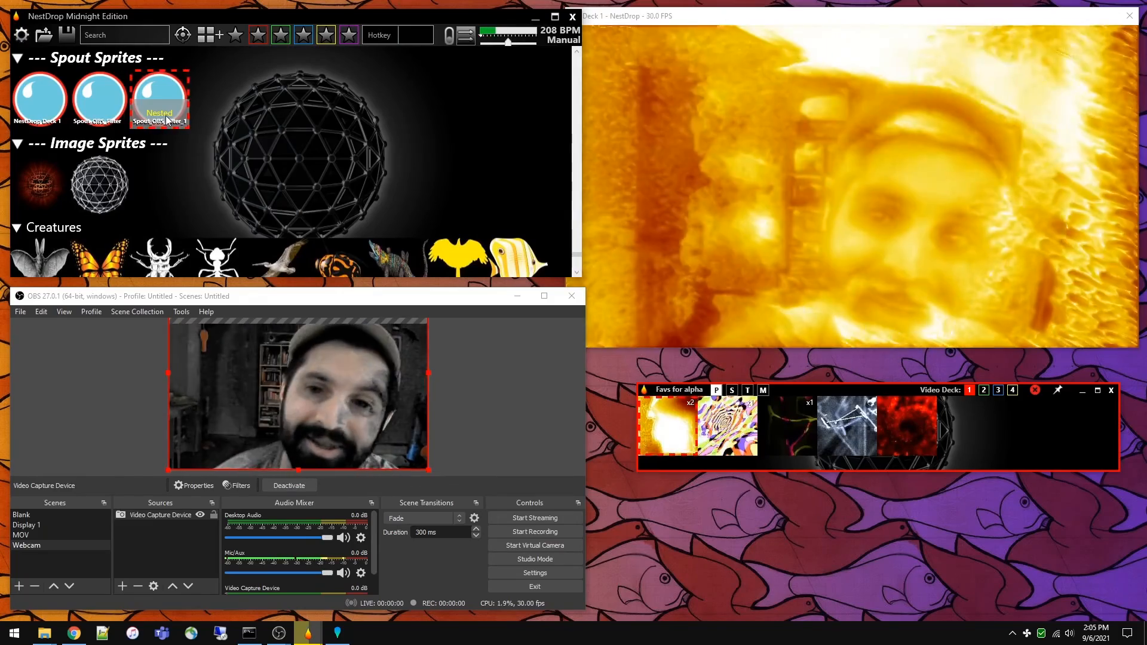
click(727, 426)
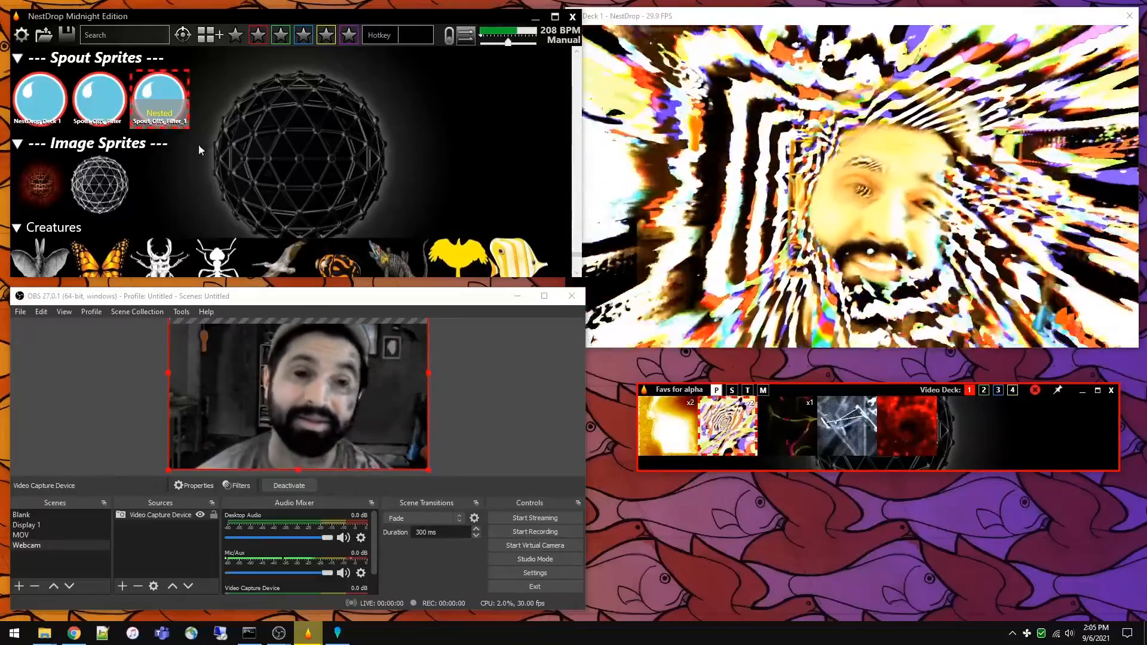
Step: Layer the nested Spout_OBS_Filter sprite together with the webcam sprite, then deactivate it again
mouse_move(109, 113)
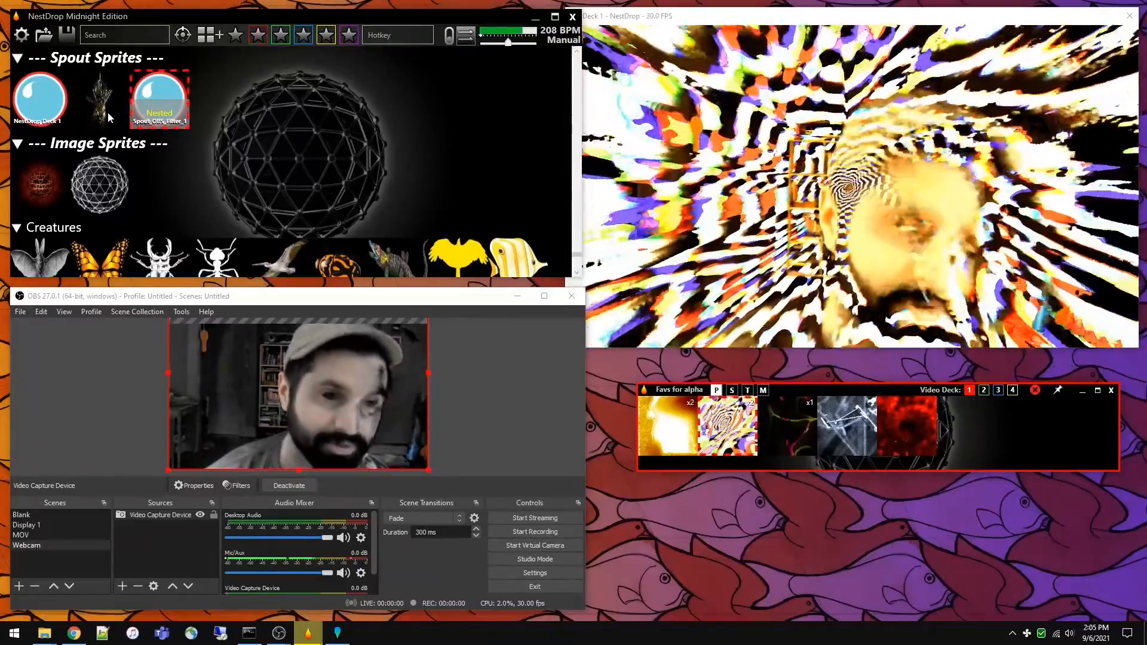
click(108, 113)
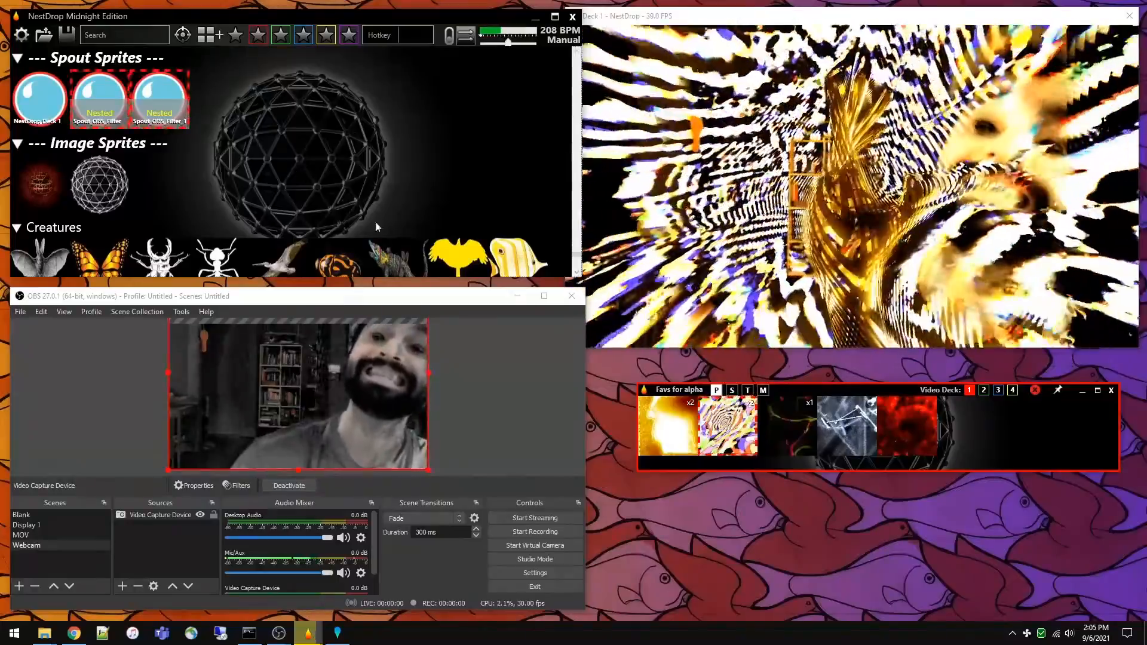
click(109, 113)
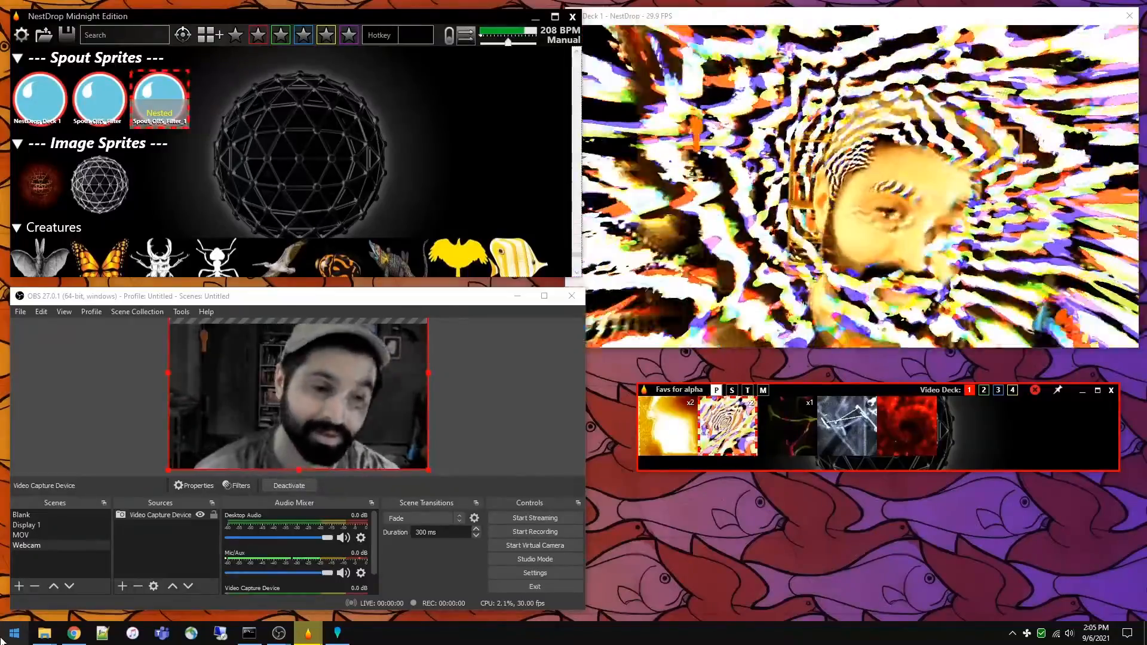
Step: Launch a second instance of OBS Studio (64bit) despite the running one, and place its window fully on the screen beside the first
click(2, 640)
text(obs)
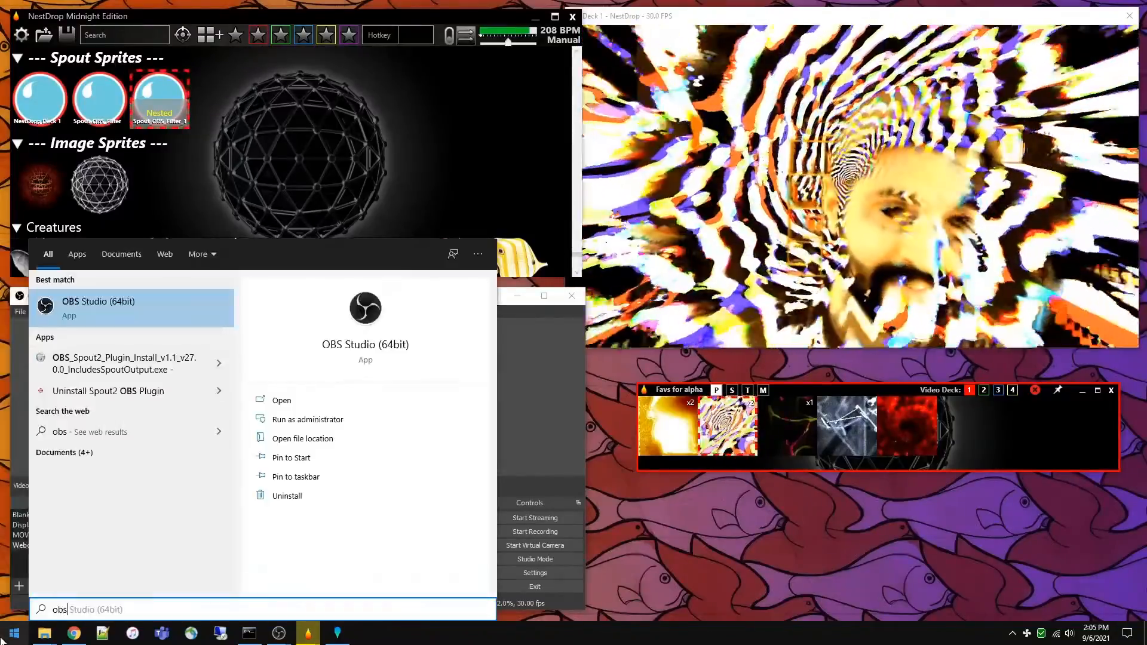
key(Return)
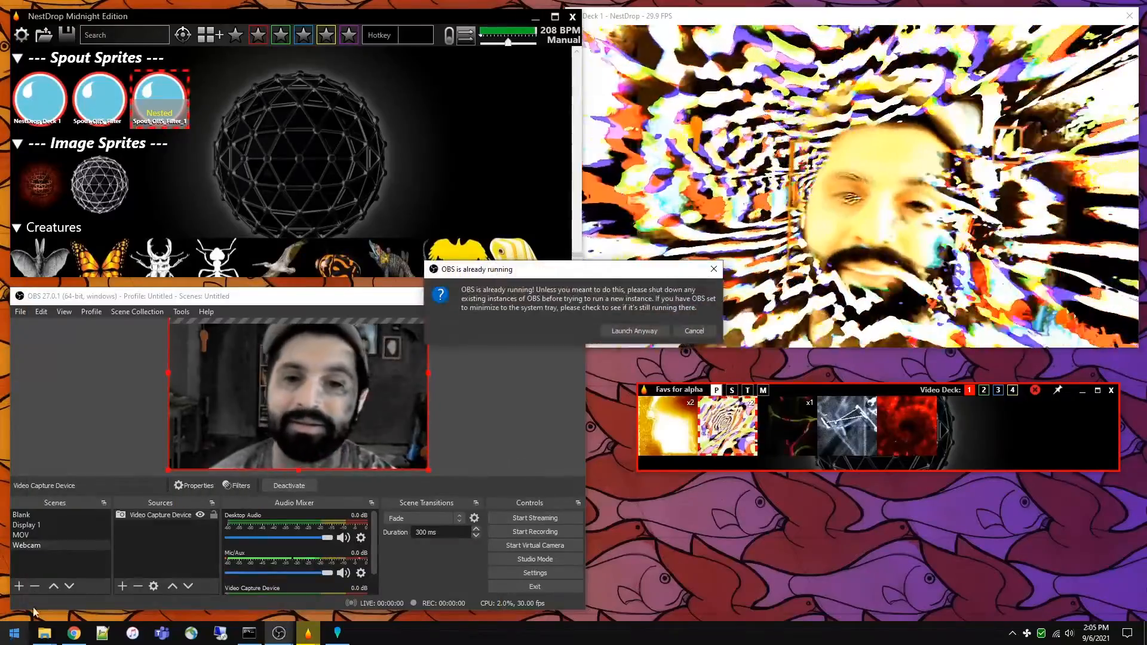
click(626, 333)
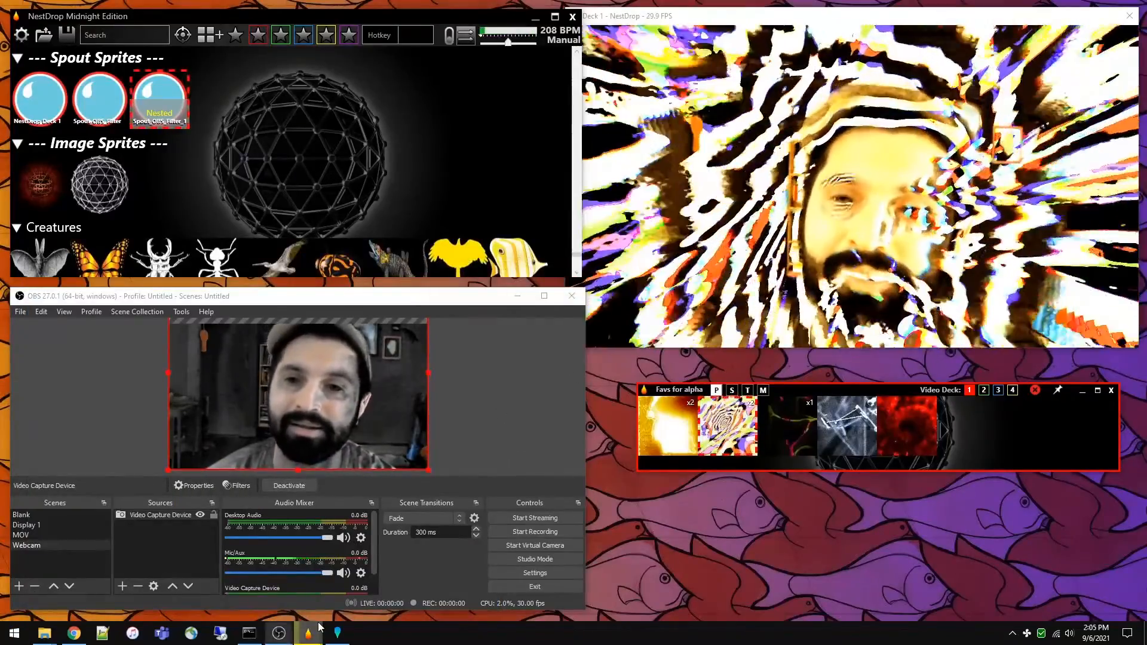
mouse_move(308, 633)
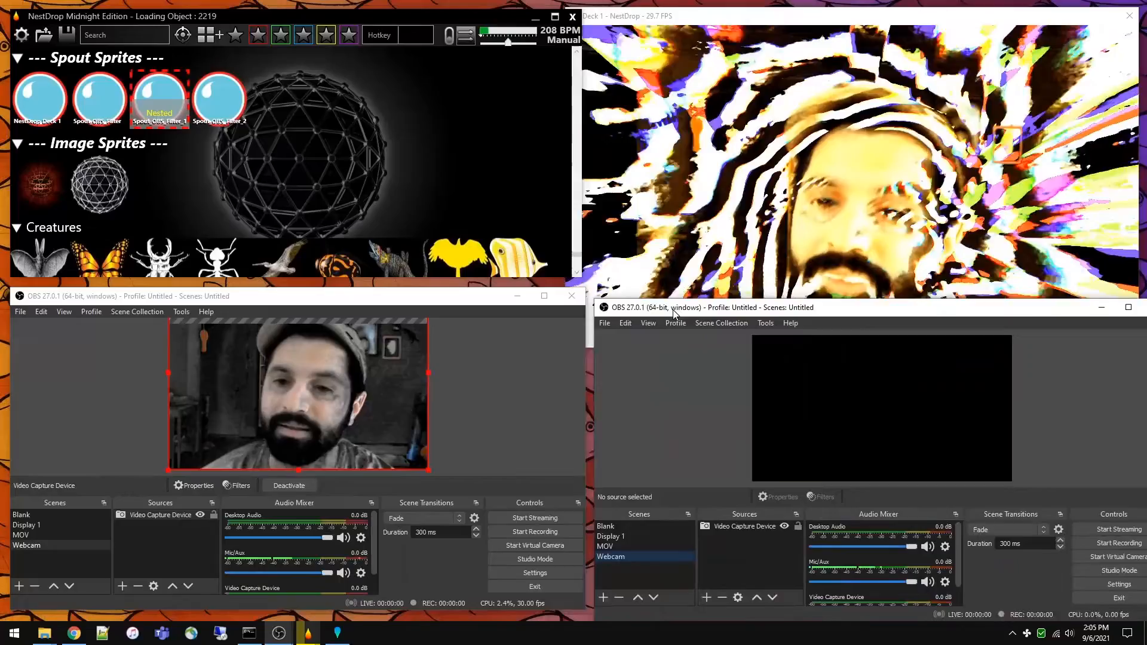
drag(675, 310, 609, 310)
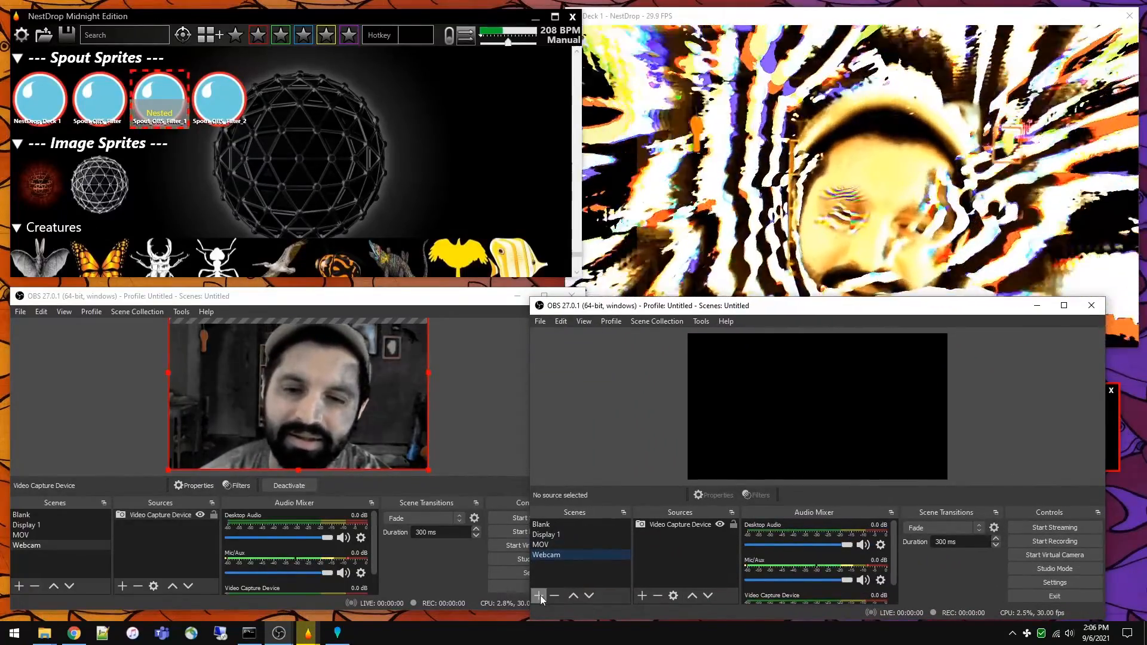
Step: Add a new scene named "Nestdrop record" in the second OBS instance
click(537, 595)
text(Nestdrop record)
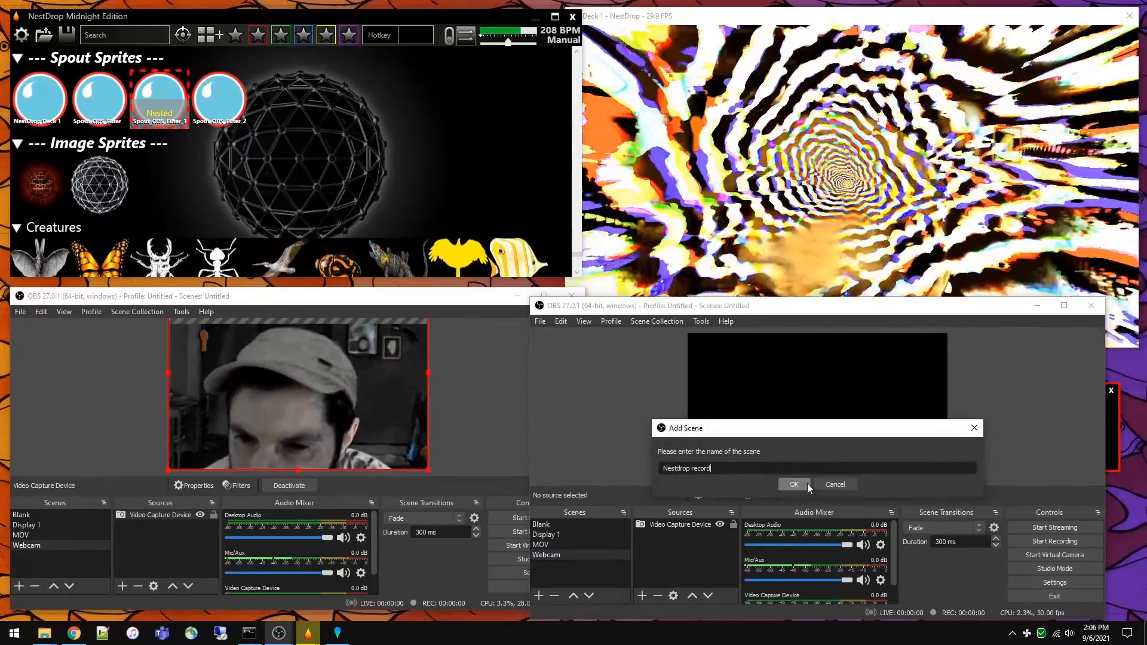
click(806, 485)
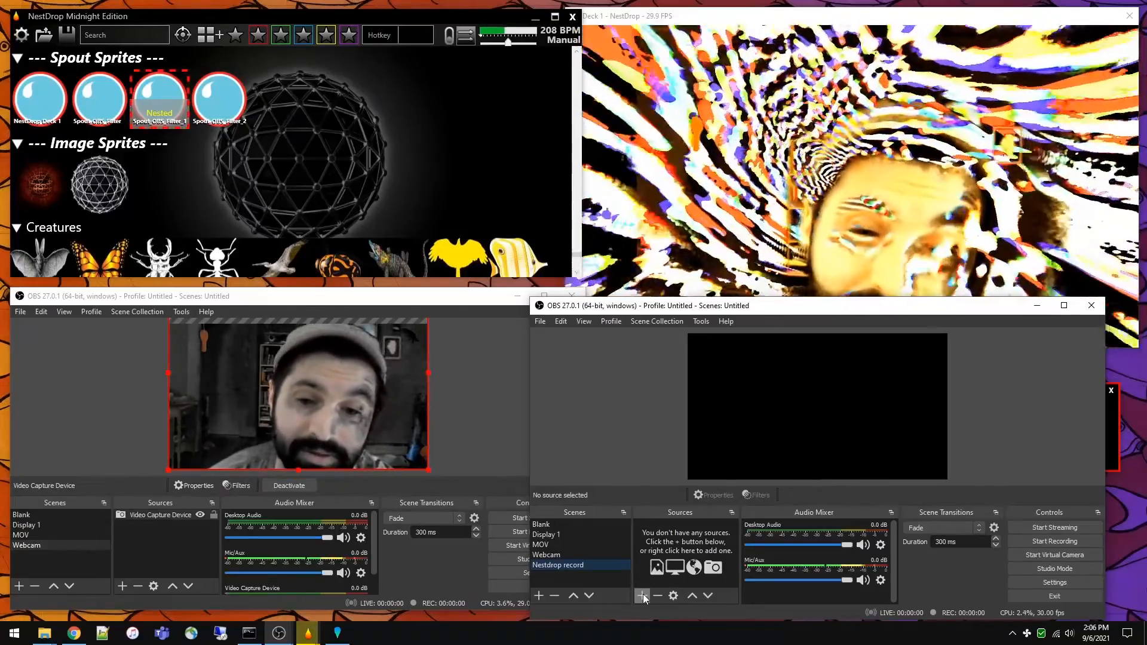
Step: Add a Spout2 Capture source with its default name to the Nestdrop record scene, using NestDrop Deck 1 as the Spout sender
click(643, 595)
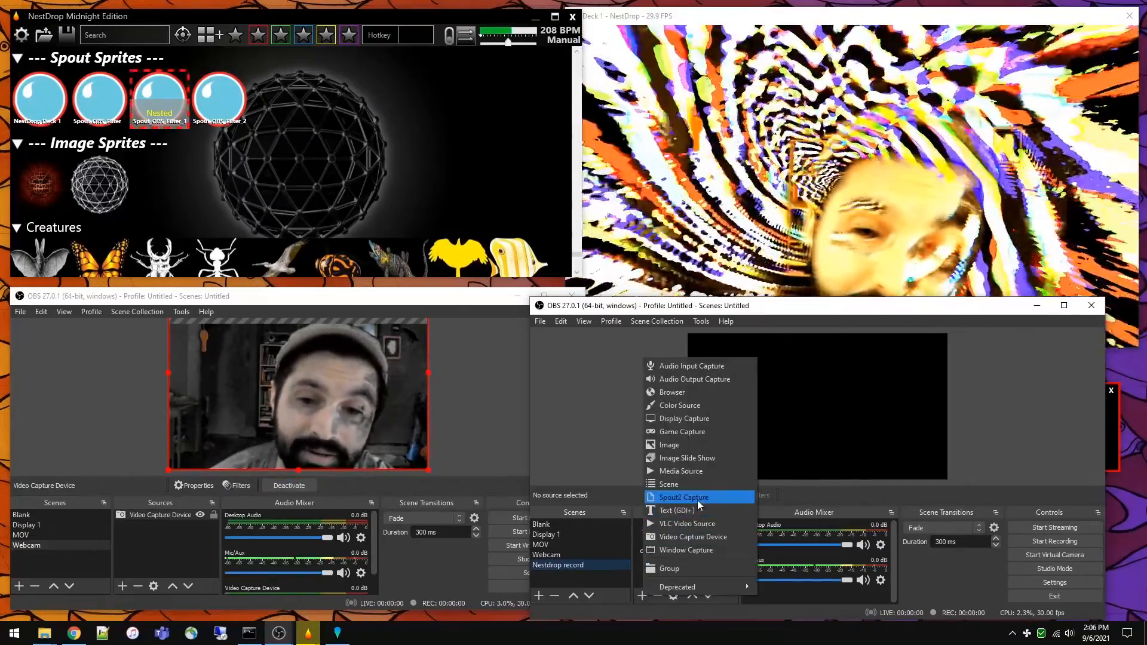
click(697, 498)
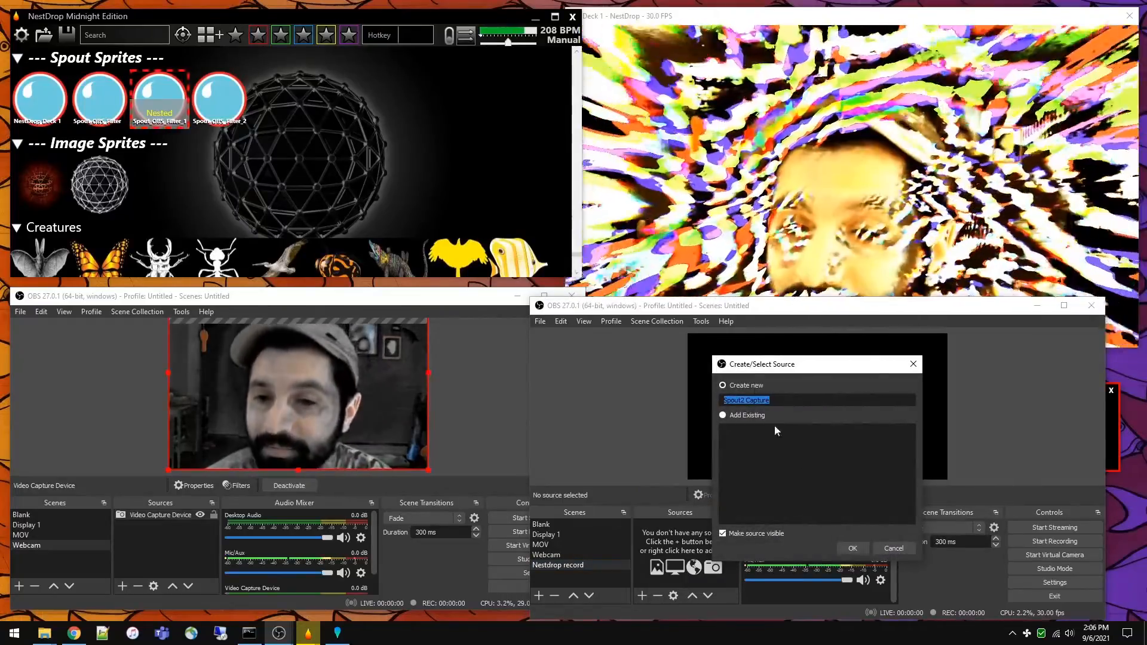
click(852, 548)
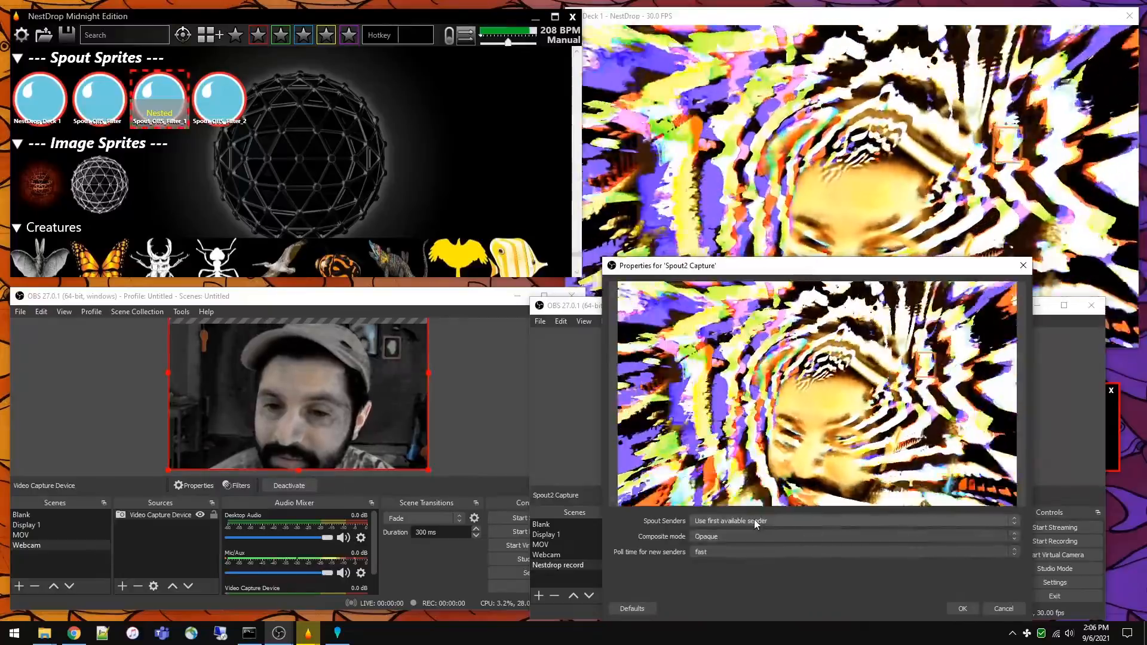
click(755, 521)
click(739, 538)
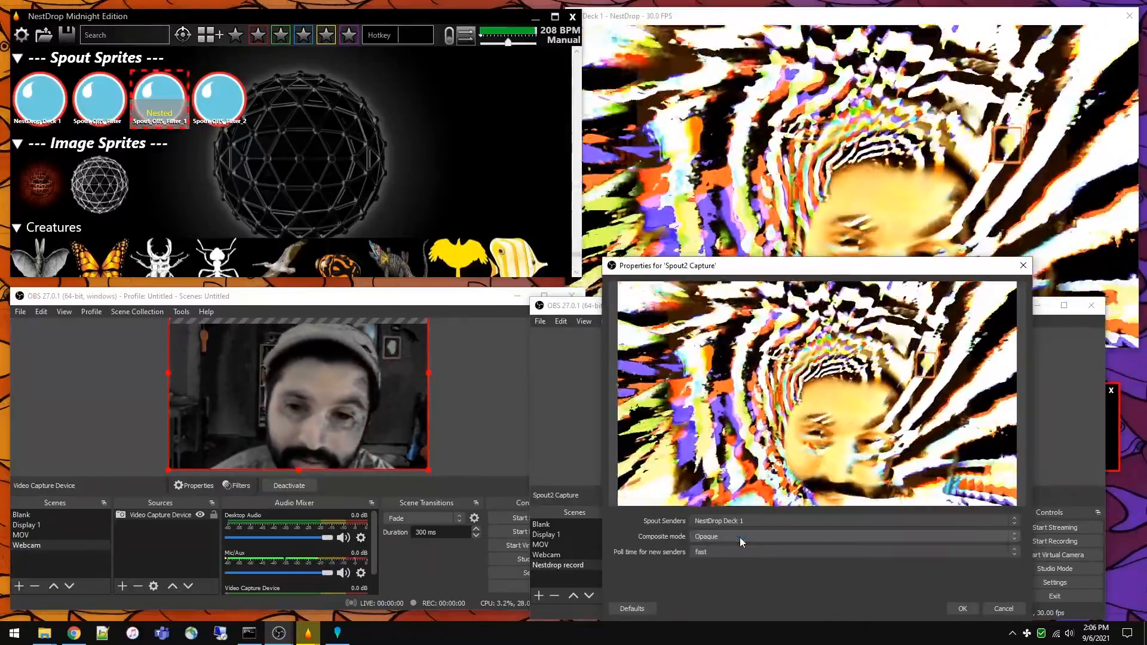
click(963, 608)
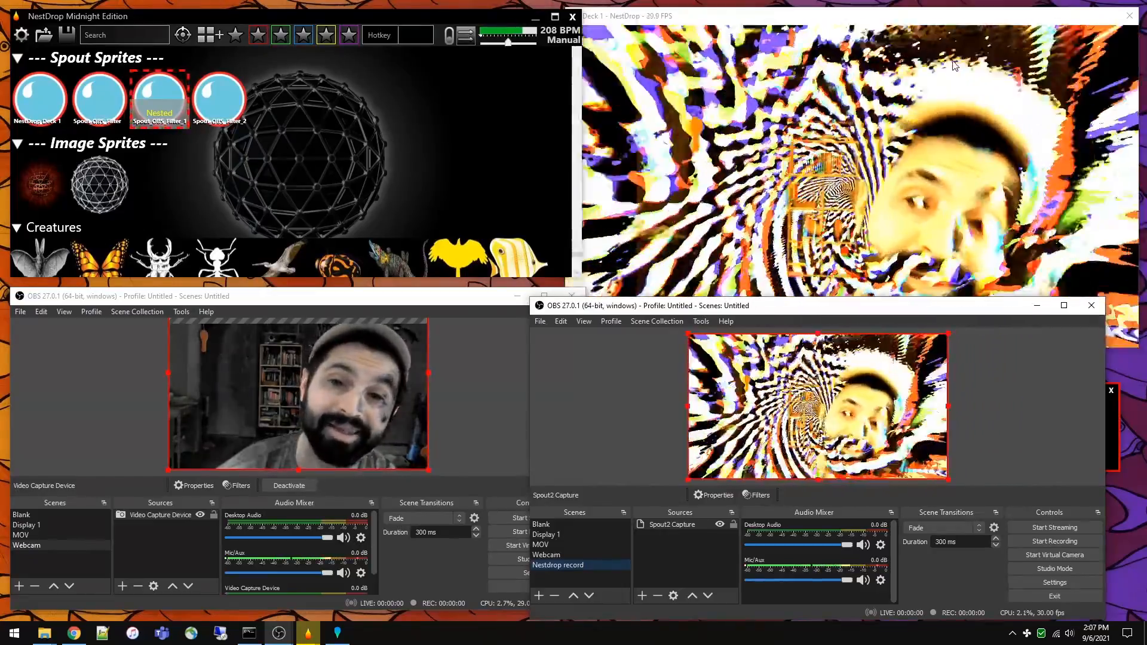
Step: Bring NestDrop's Favs for alpha queue window in front of the second OBS window
click(1114, 443)
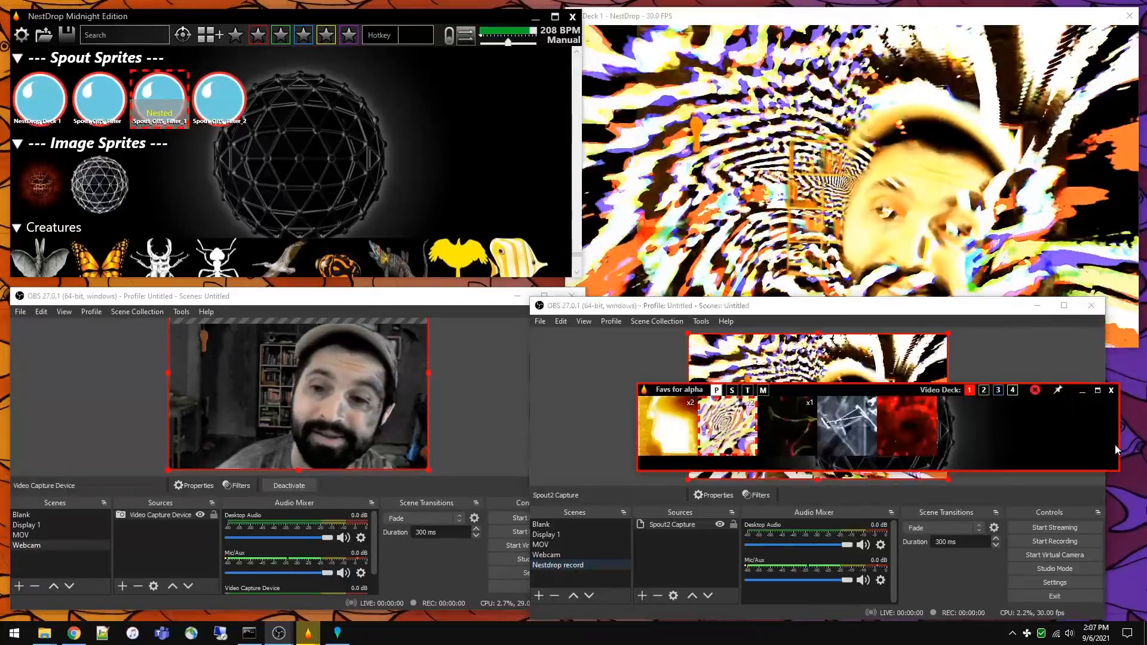